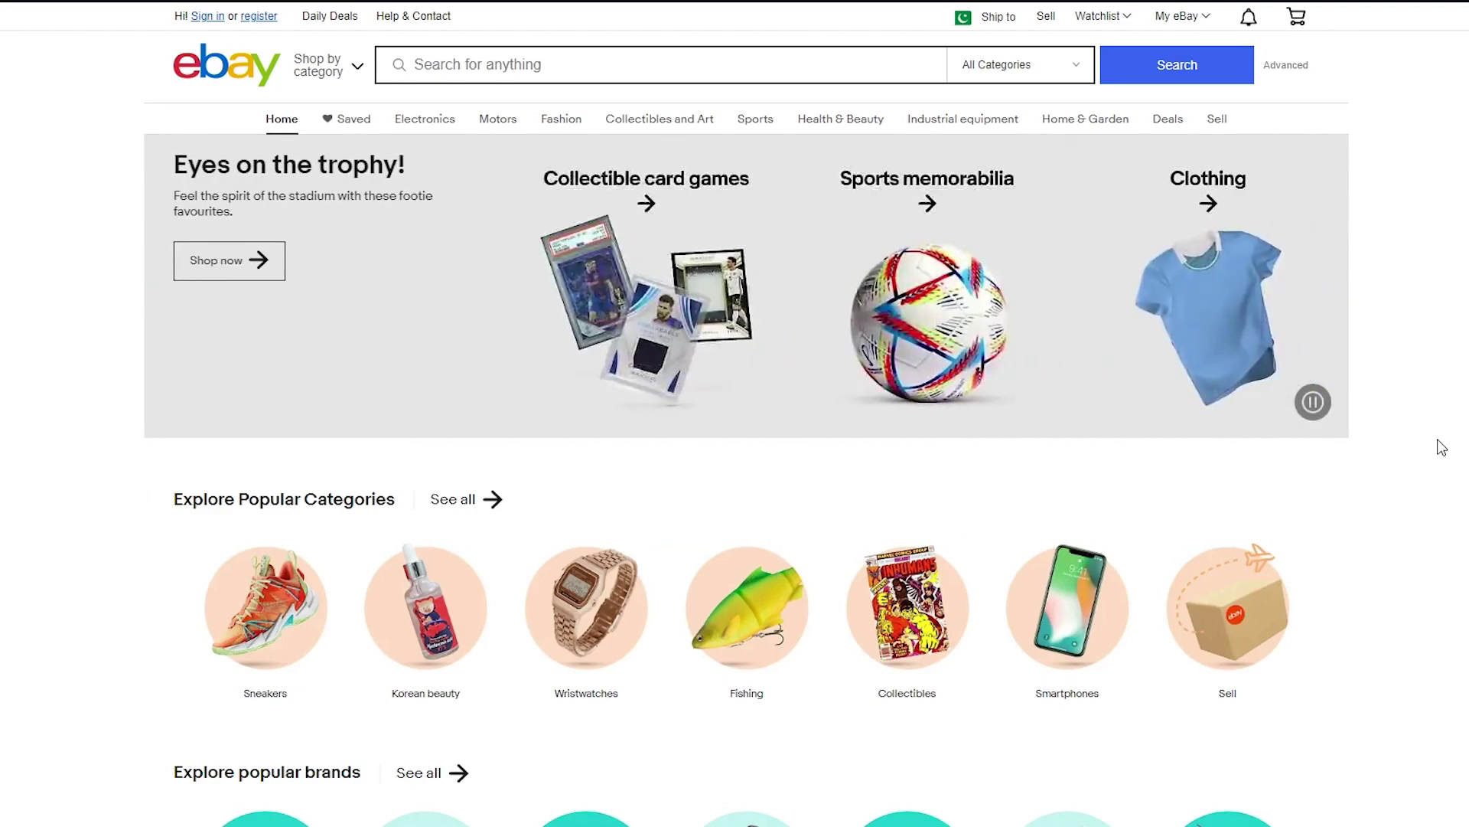
Go from My eBay to the eBay create-account form.
{"action": "mouse_move", "coordinate": [1202, 25]}
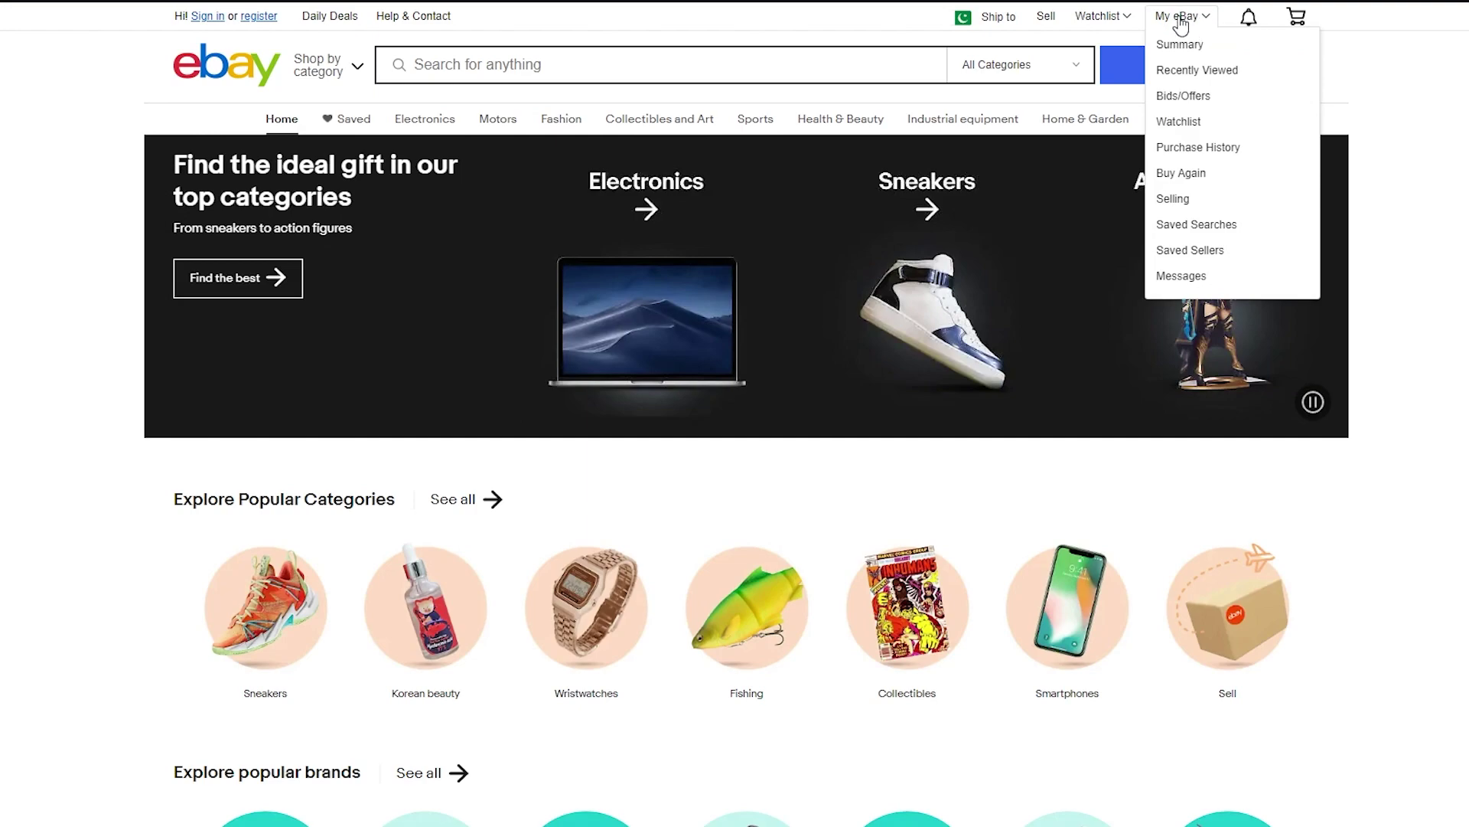
{"action": "left_click", "coordinate": [1179, 18]}
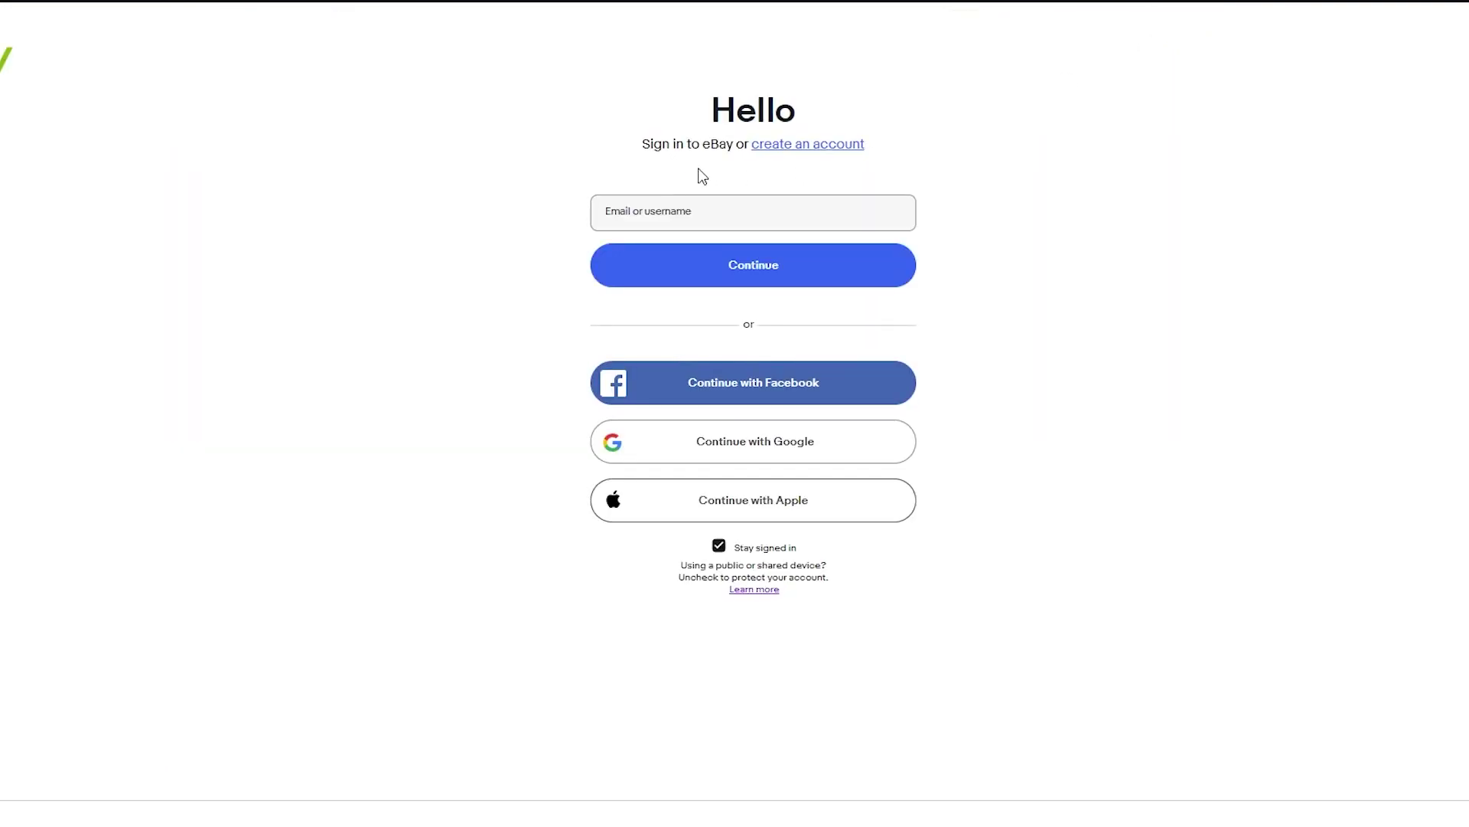
{"action": "left_click", "coordinate": [801, 157]}
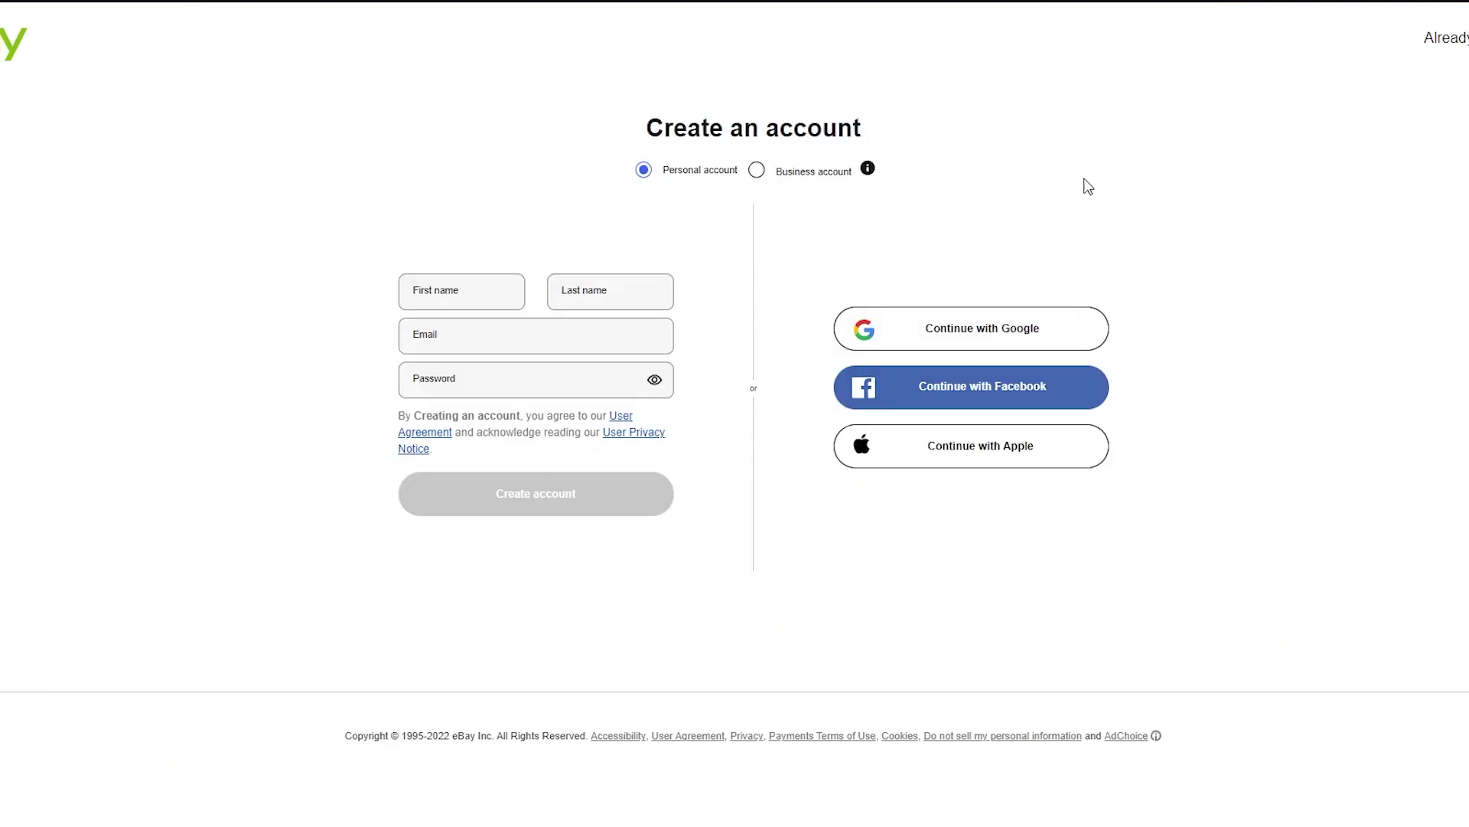
Enter the email, first name, last name and password, then create the personal account.
{"action": "left_click", "coordinate": [475, 329]}
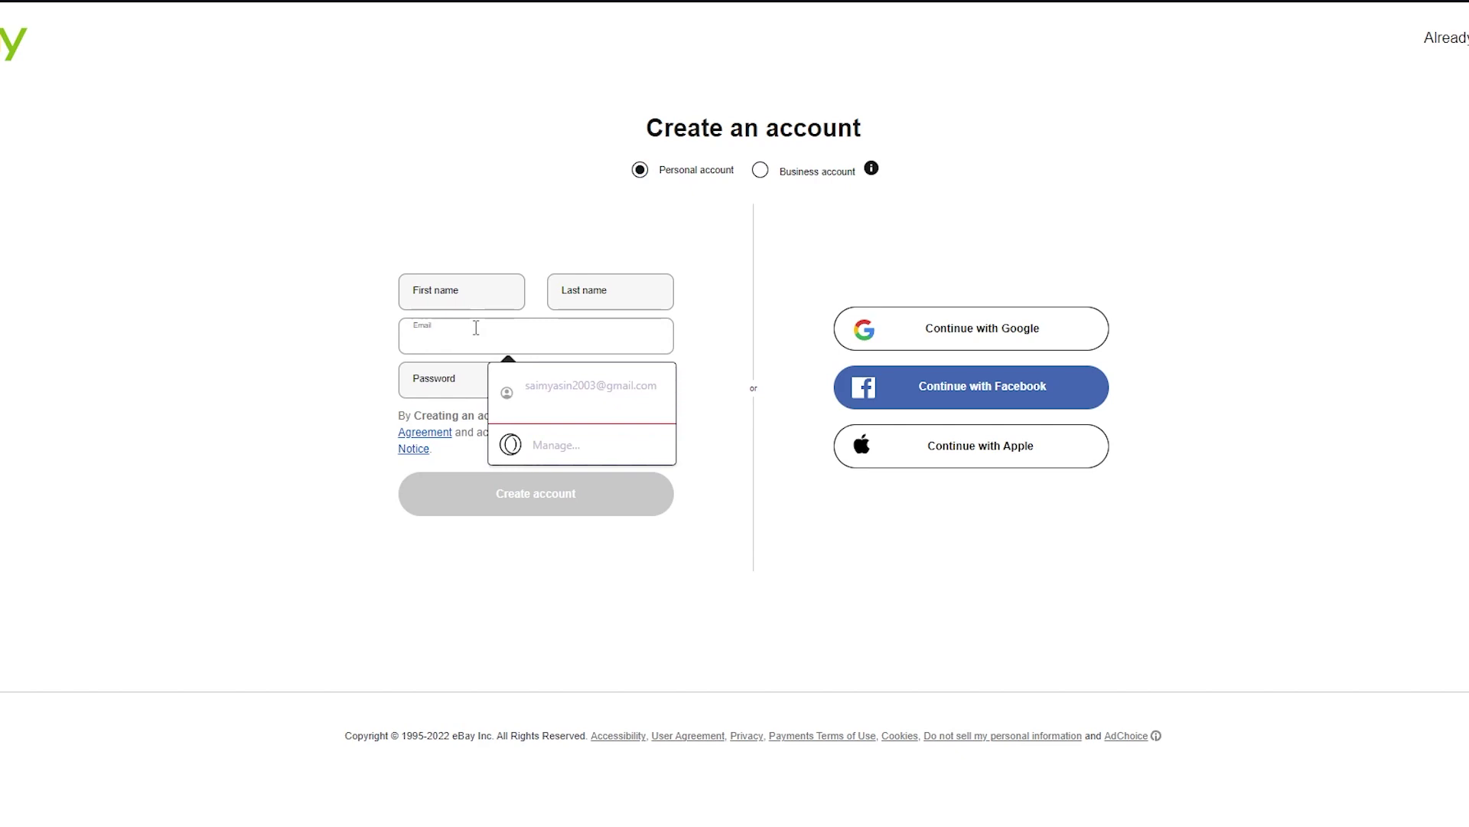
{"action": "key", "text": "ctrl+v"}
{"action": "left_click", "coordinate": [487, 302]}
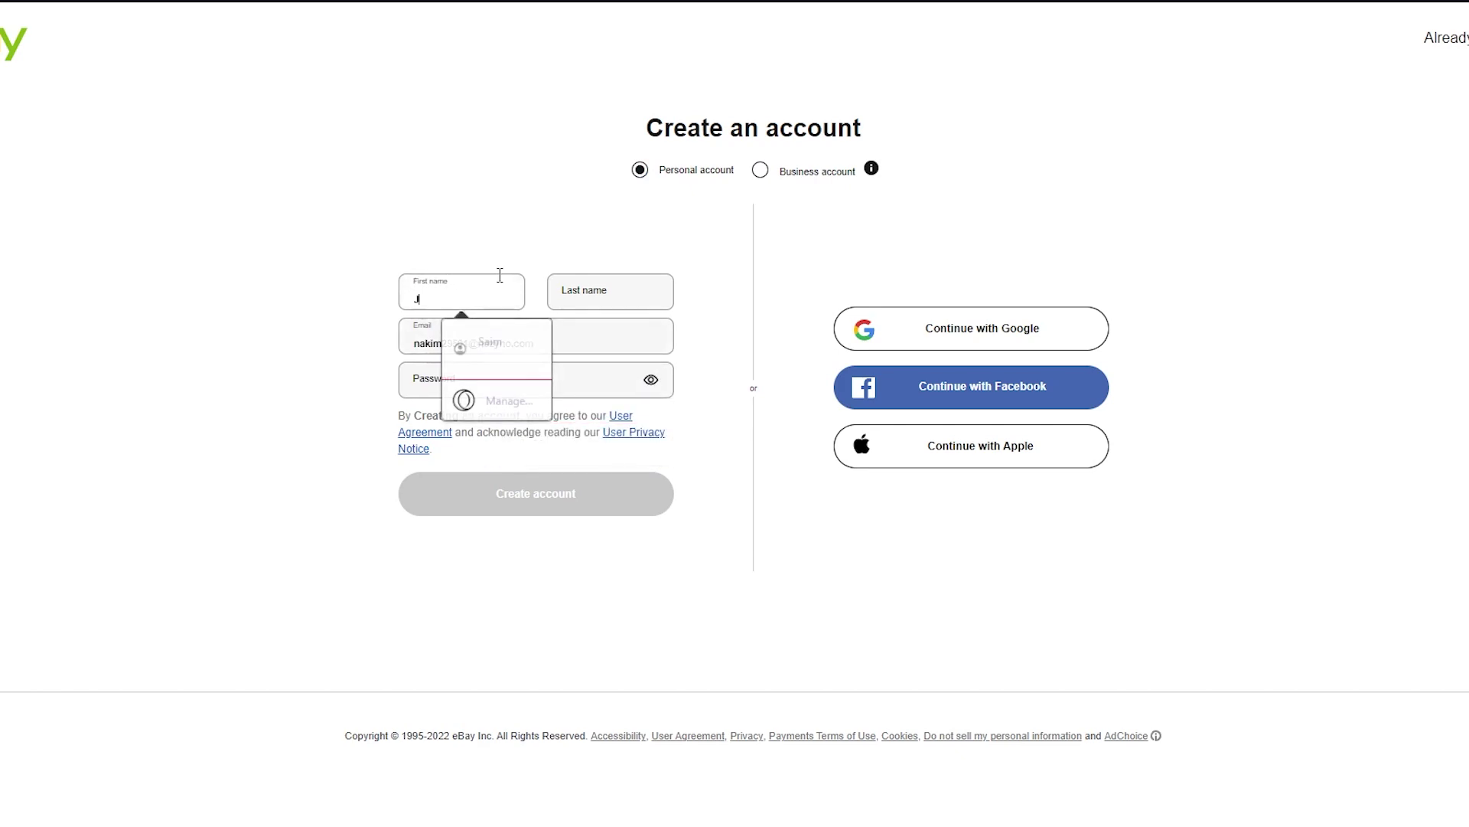
{"action": "left_click", "coordinate": [566, 292]}
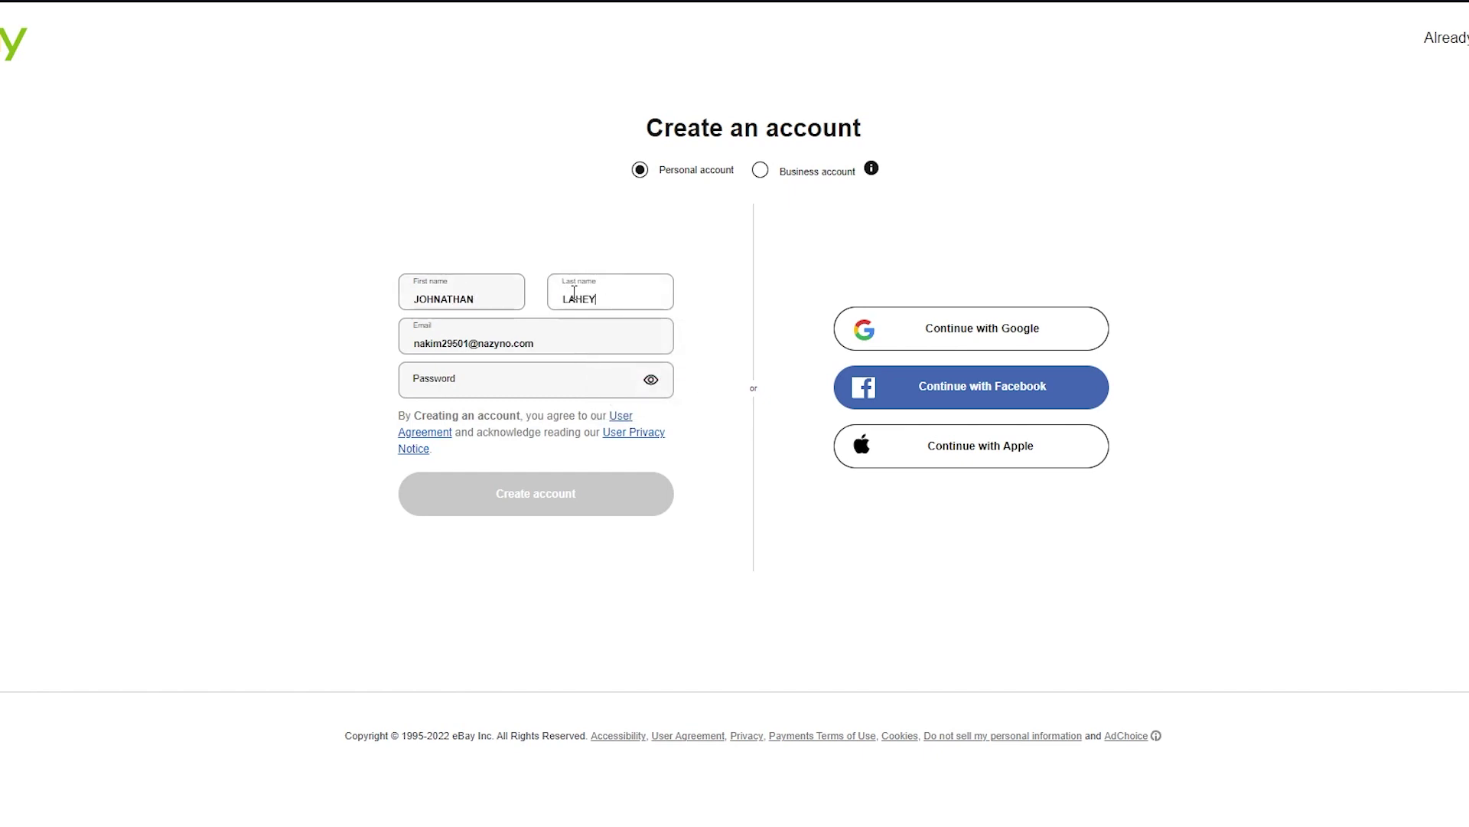
{"action": "left_click", "coordinate": [485, 375]}
{"action": "type", "text": "••••••"}
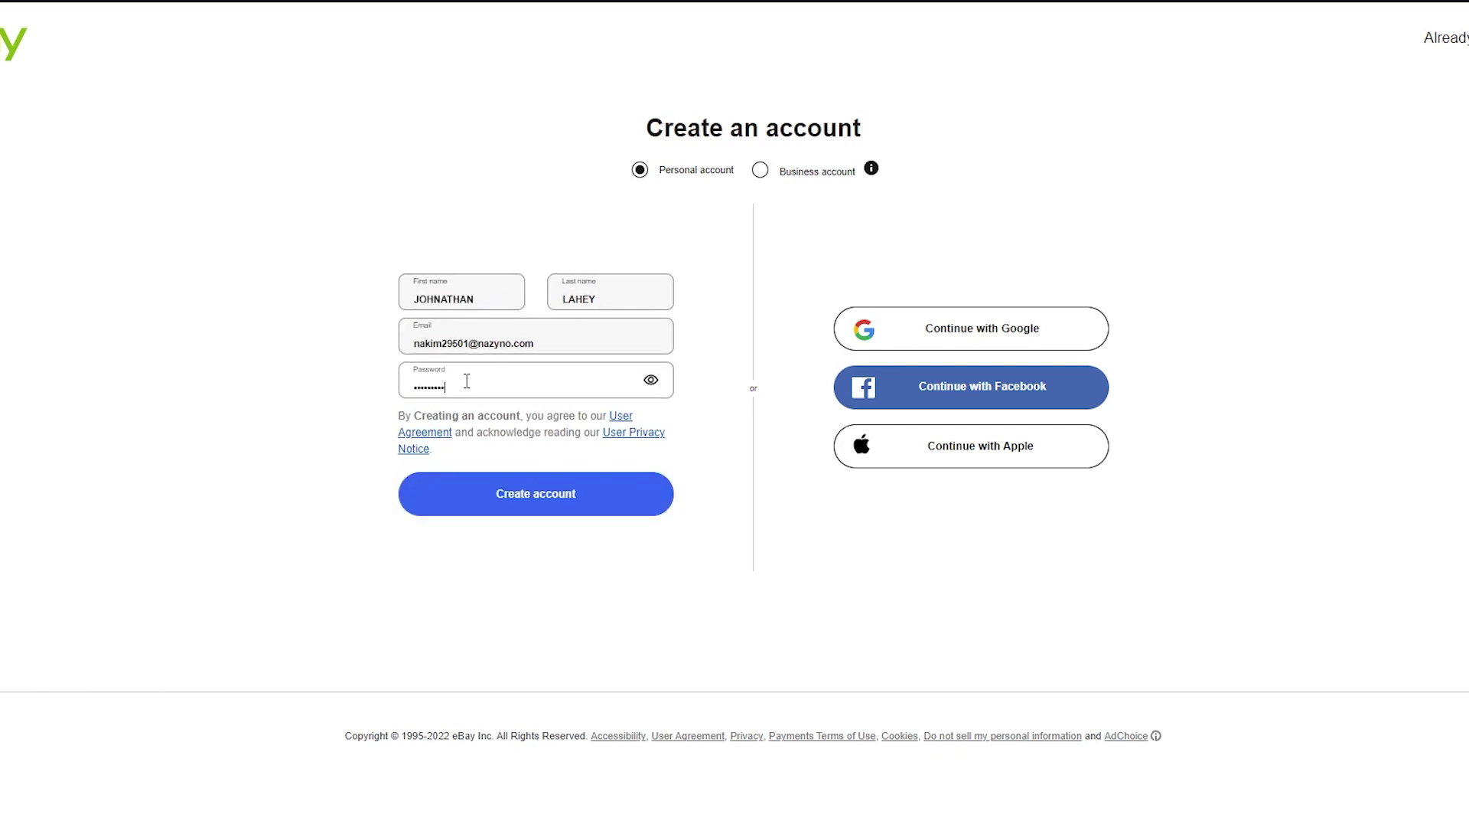
{"action": "left_click", "coordinate": [541, 498]}
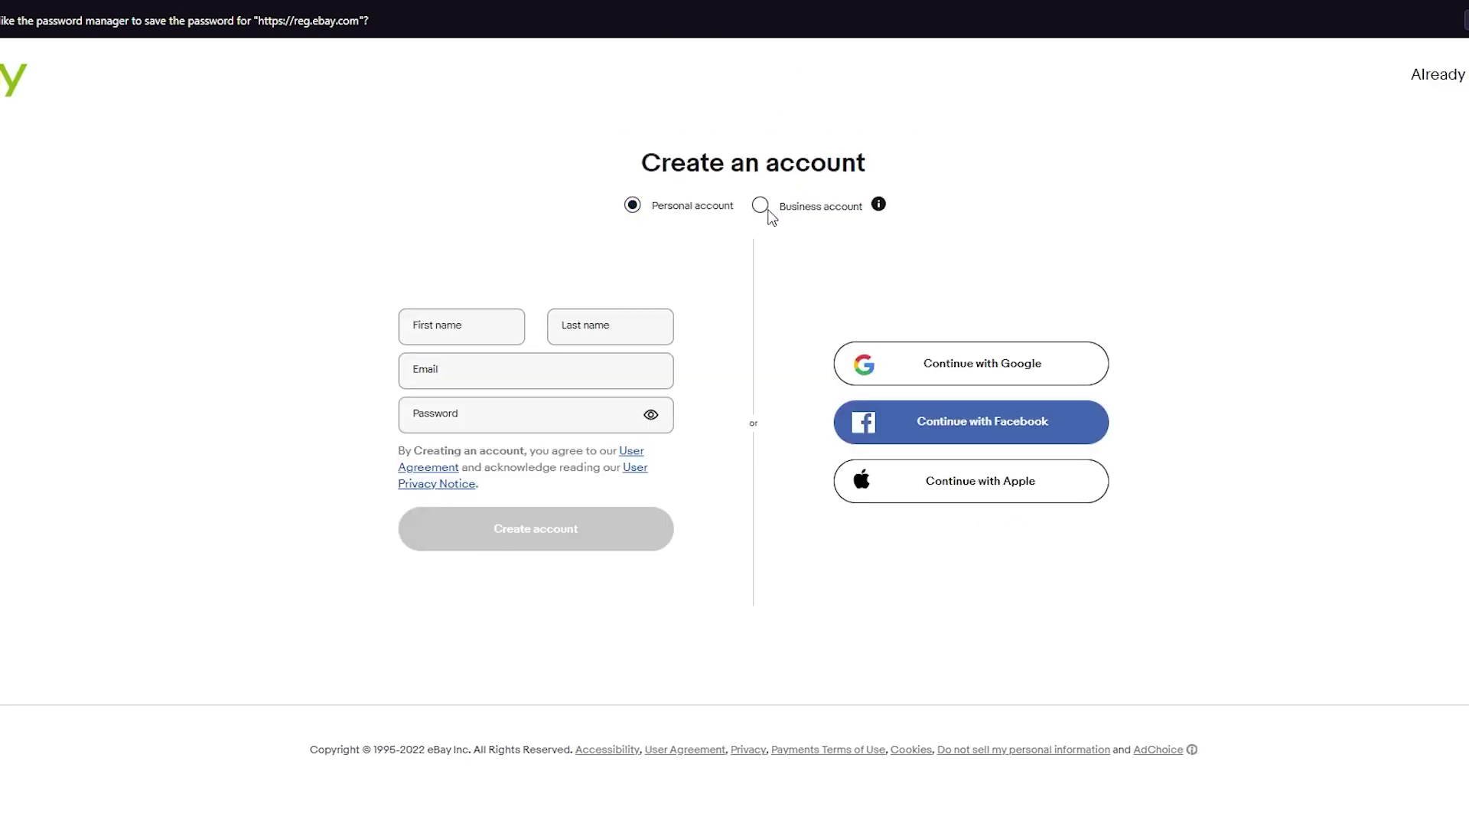
Switch the sign-up form to a business account and read its explanation.
{"action": "left_click", "coordinate": [761, 206]}
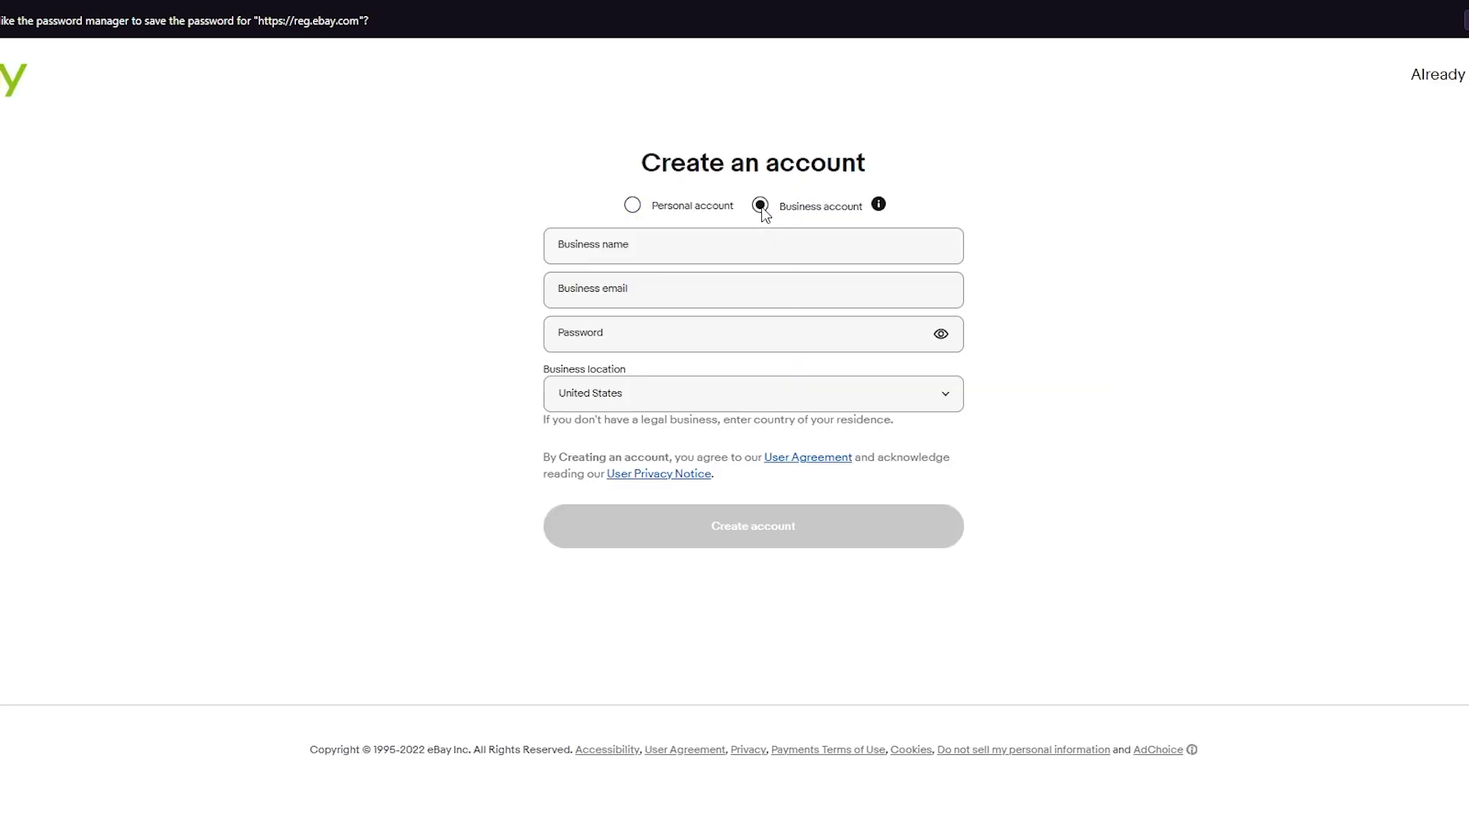
{"action": "left_click", "coordinate": [879, 205]}
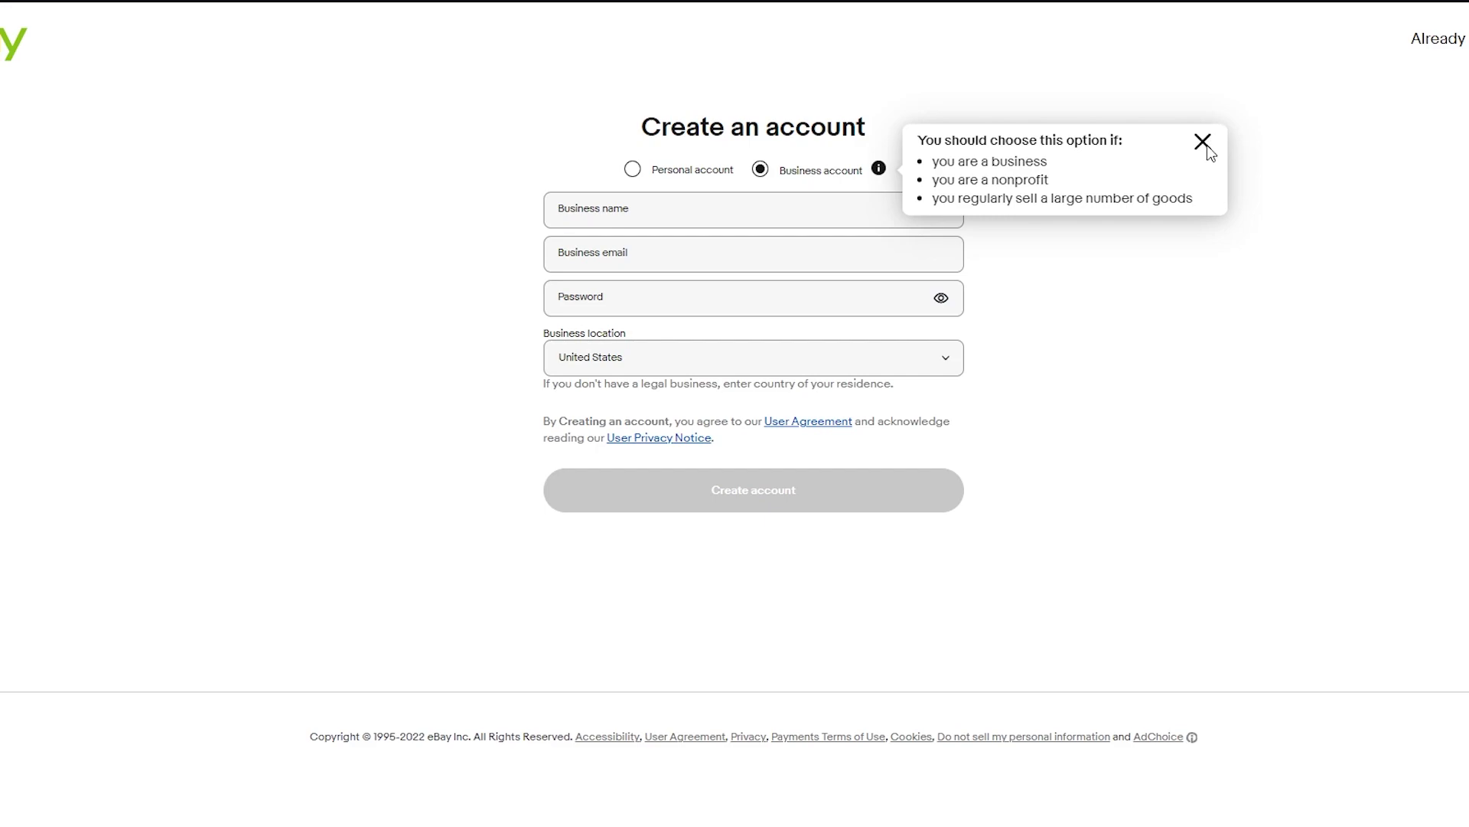
{"action": "left_click", "coordinate": [1206, 145]}
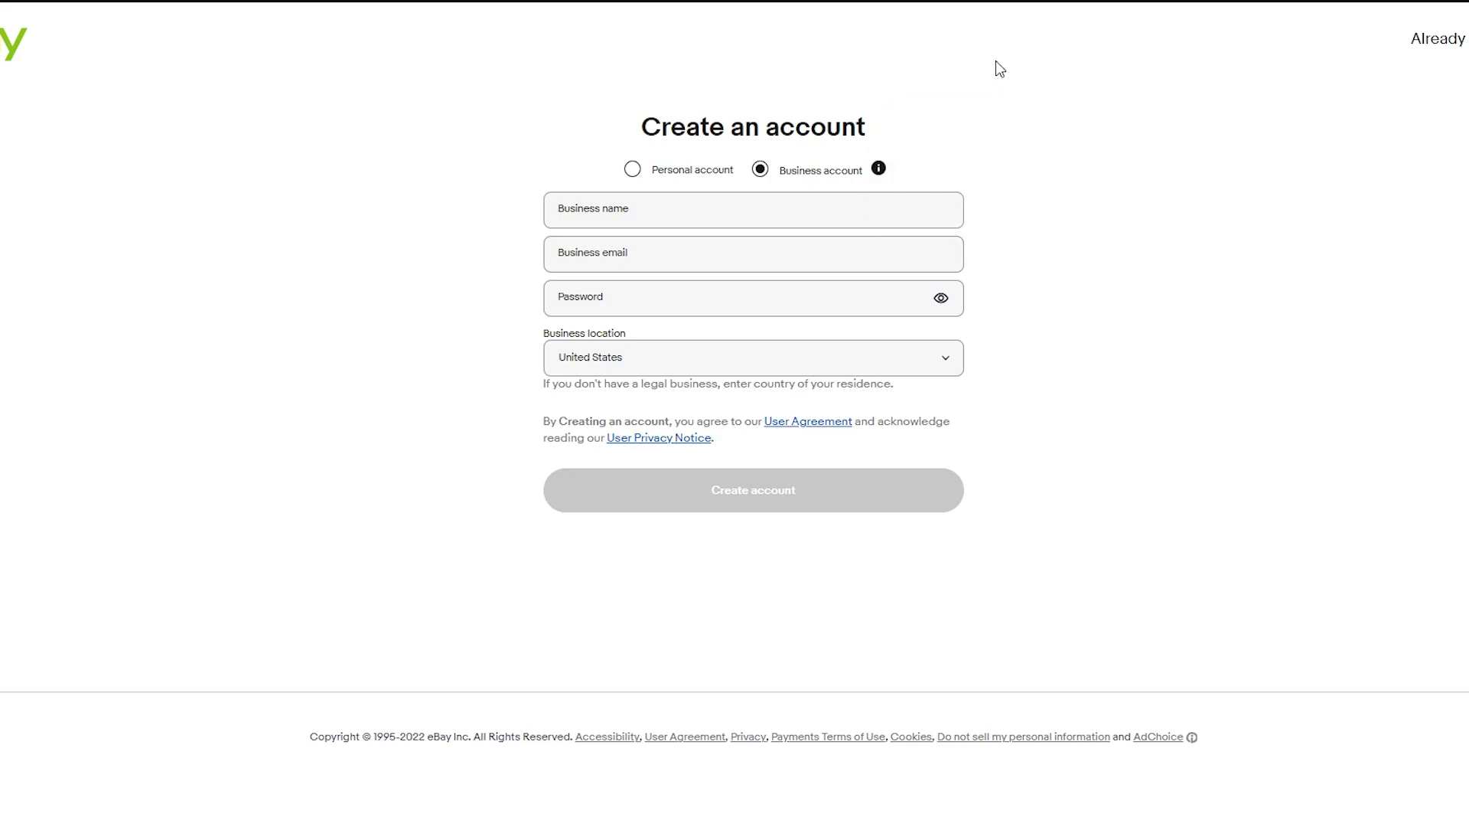
Enter business name 'Electronics', the business email and password, then use the sign-in help link.
{"action": "left_click", "coordinate": [831, 210]}
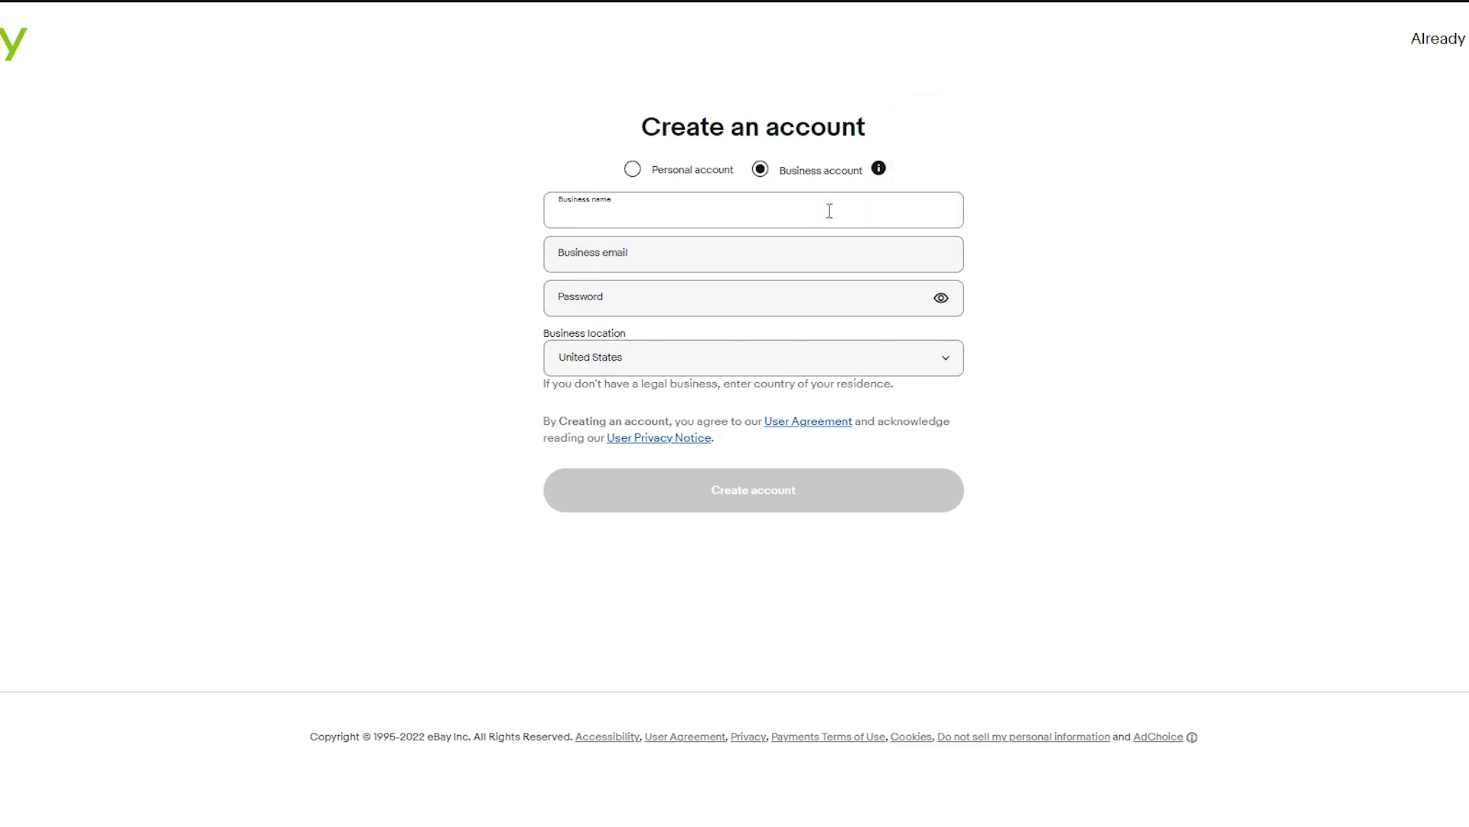
{"action": "type", "text": "Electronics"}
{"action": "left_click", "coordinate": [715, 252]}
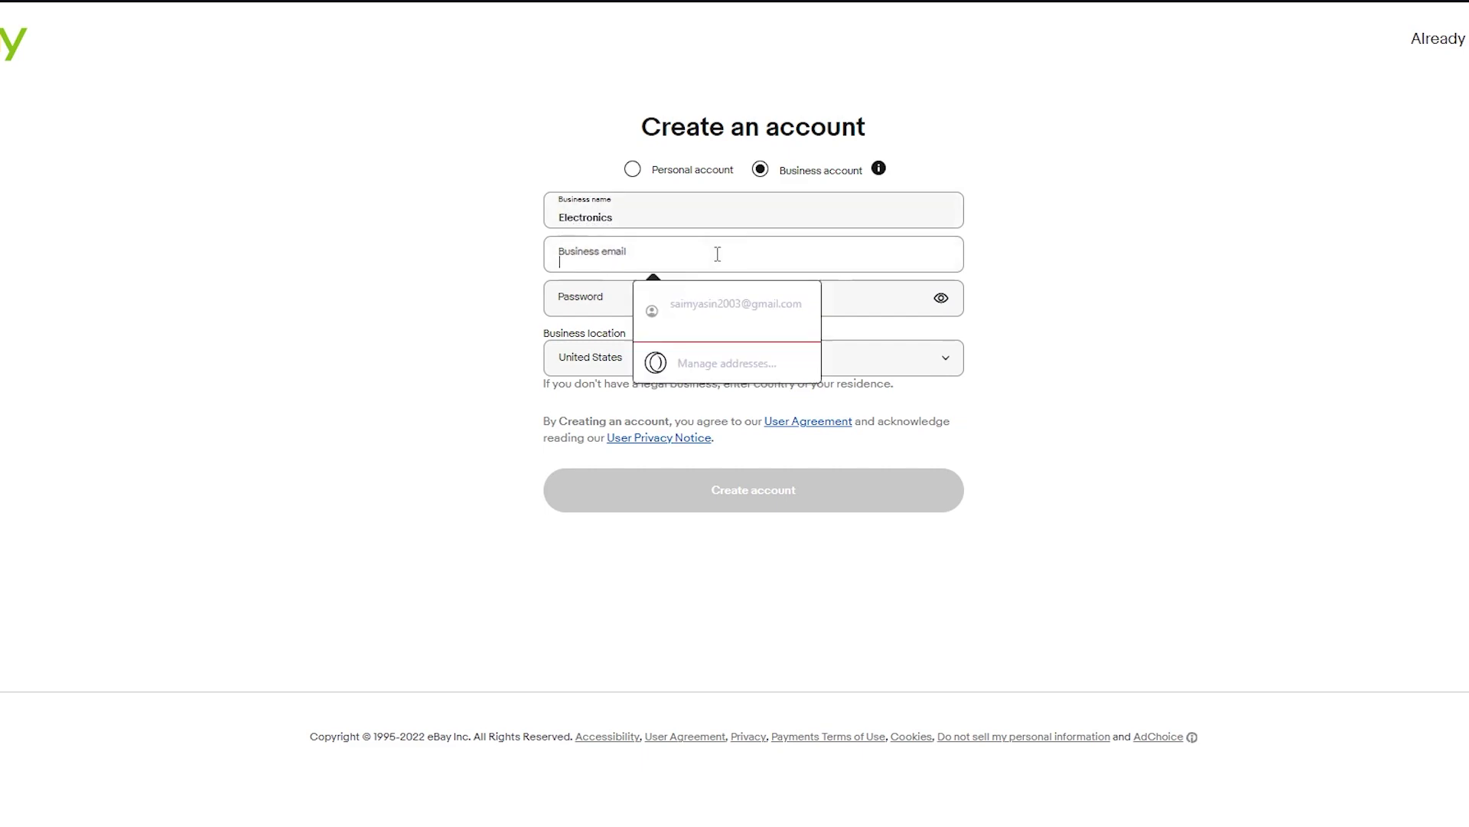
{"action": "key", "text": "ctrl+v"}
{"action": "left_click", "coordinate": [771, 297]}
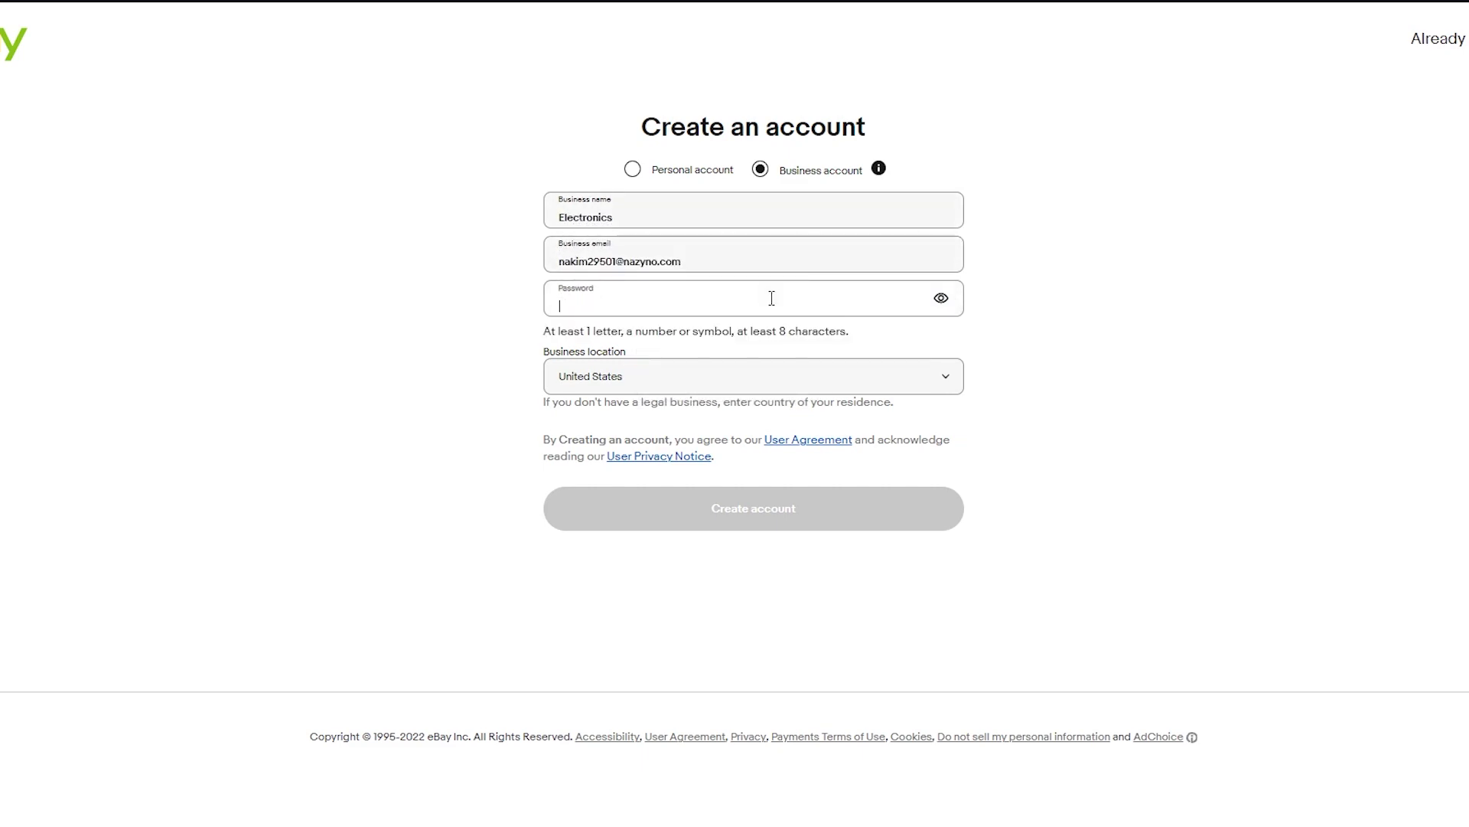
{"action": "type", "text": "**********"}
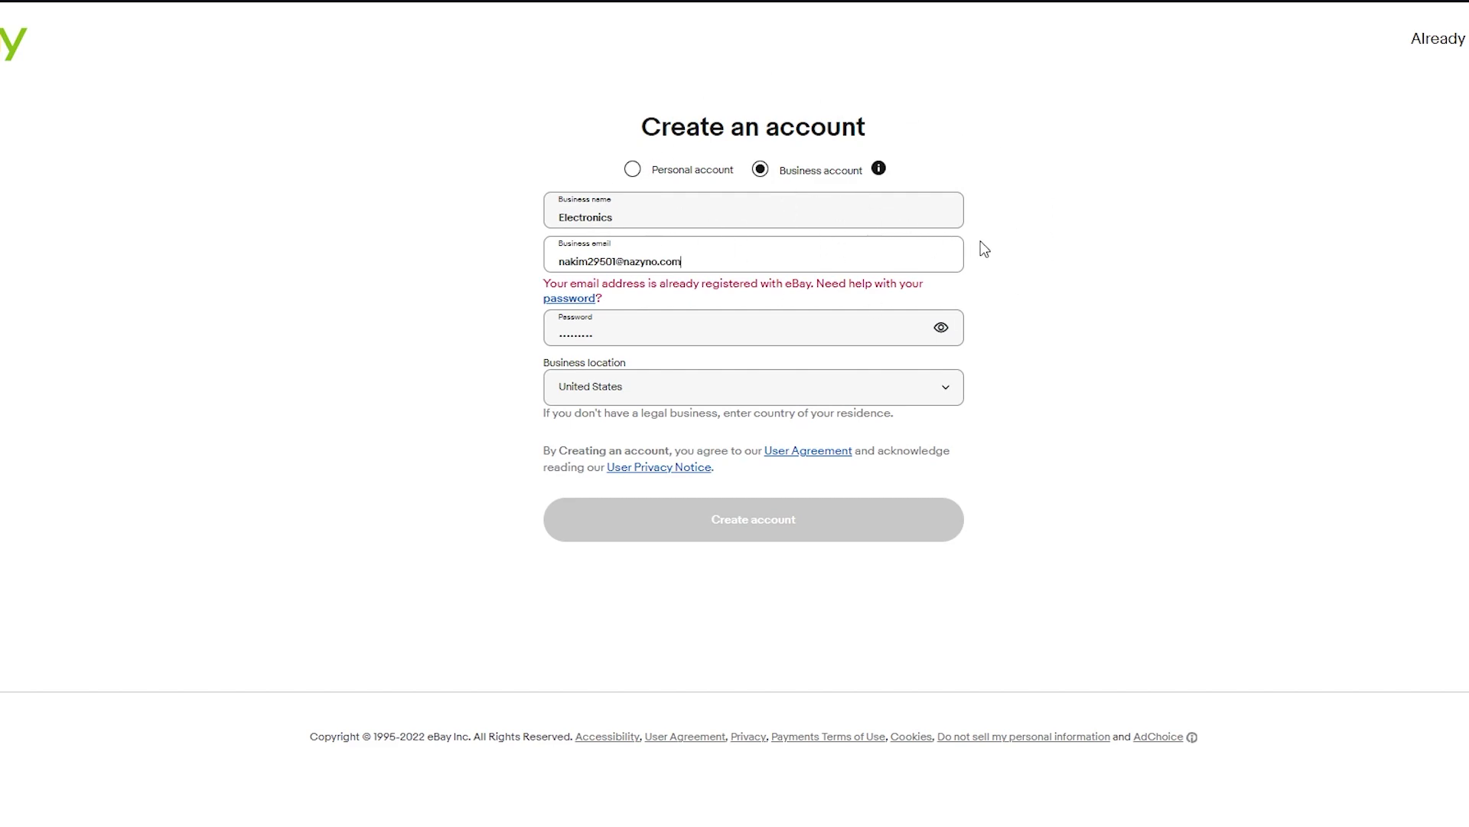
{"action": "left_click", "coordinate": [569, 298]}
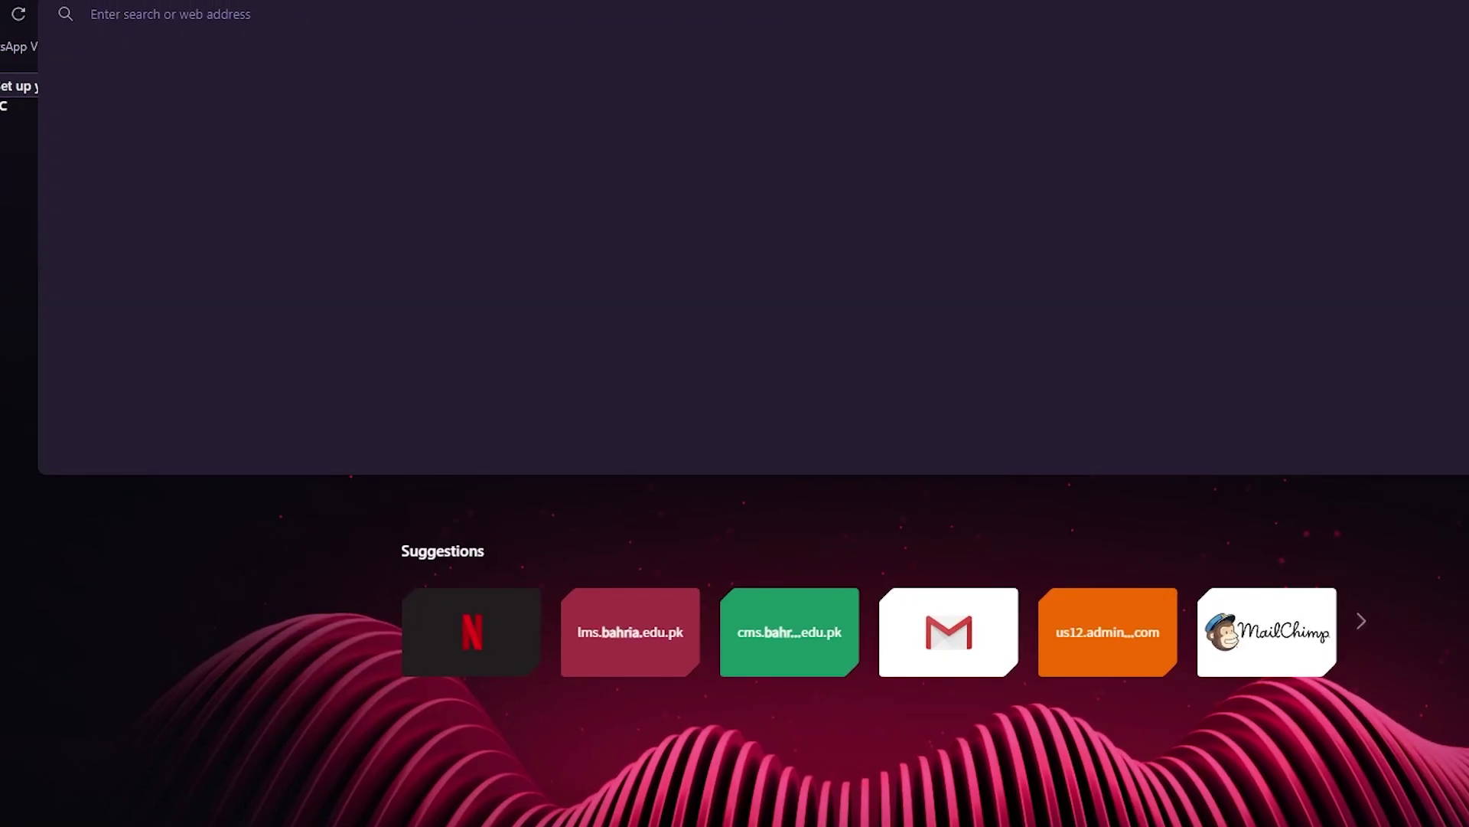
Search Google for 'cj dropshipping' and open the cjdropshipping.com result.
{"action": "type", "text": "cj "}
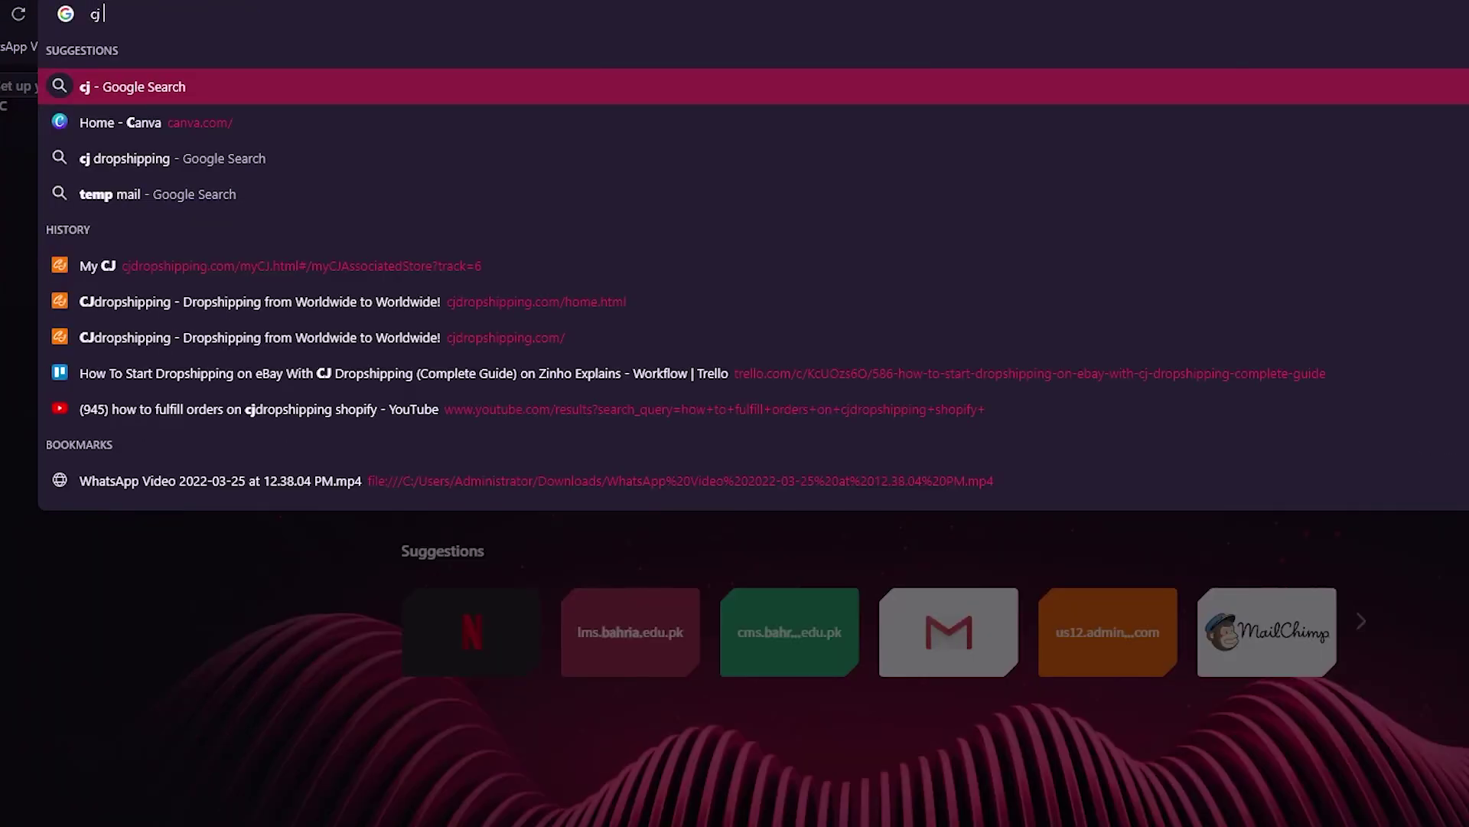
{"action": "type", "text": "dropshipping"}
{"action": "key", "text": "Return"}
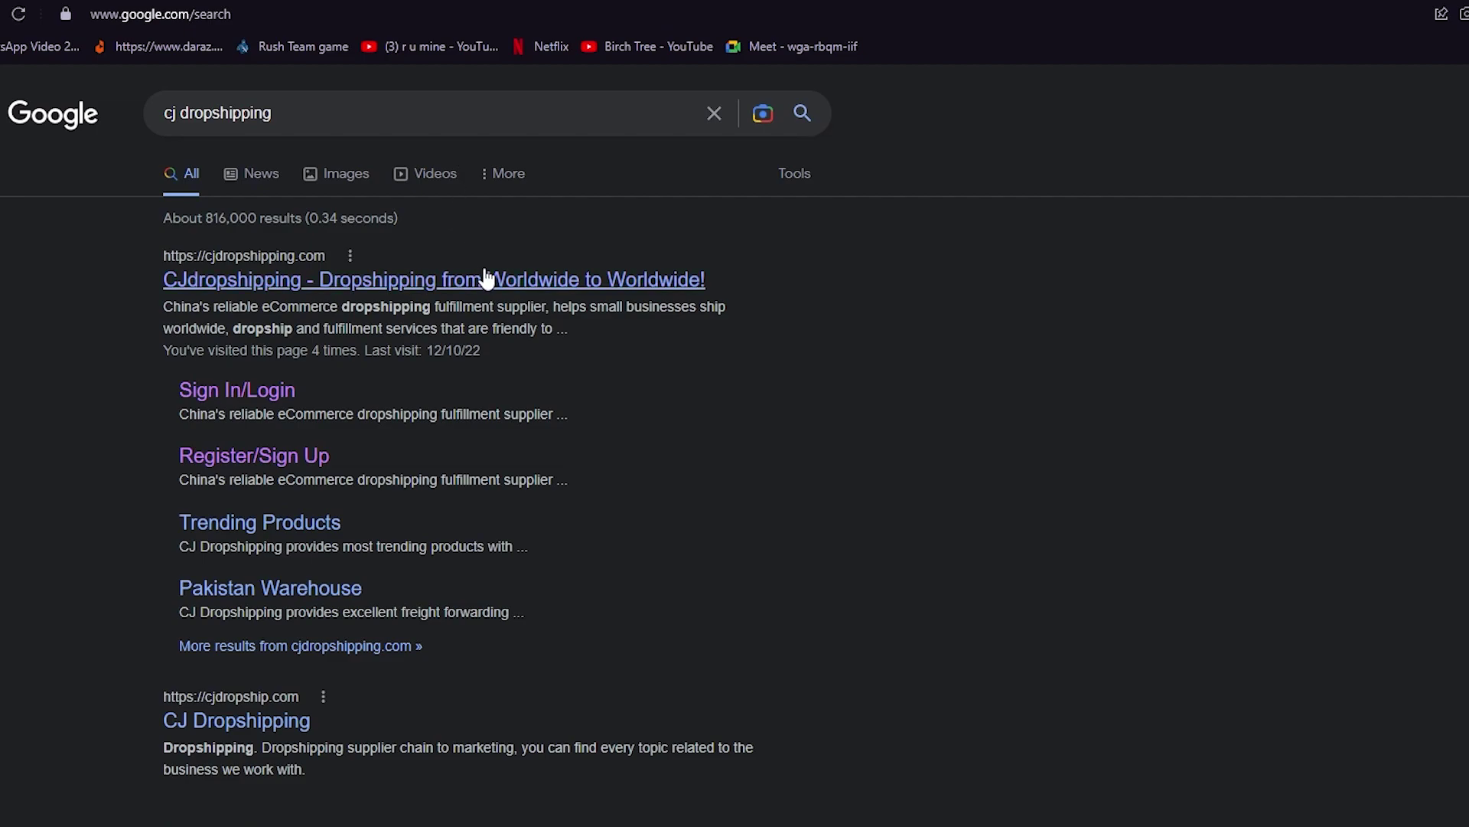
{"action": "left_click", "coordinate": [487, 279]}
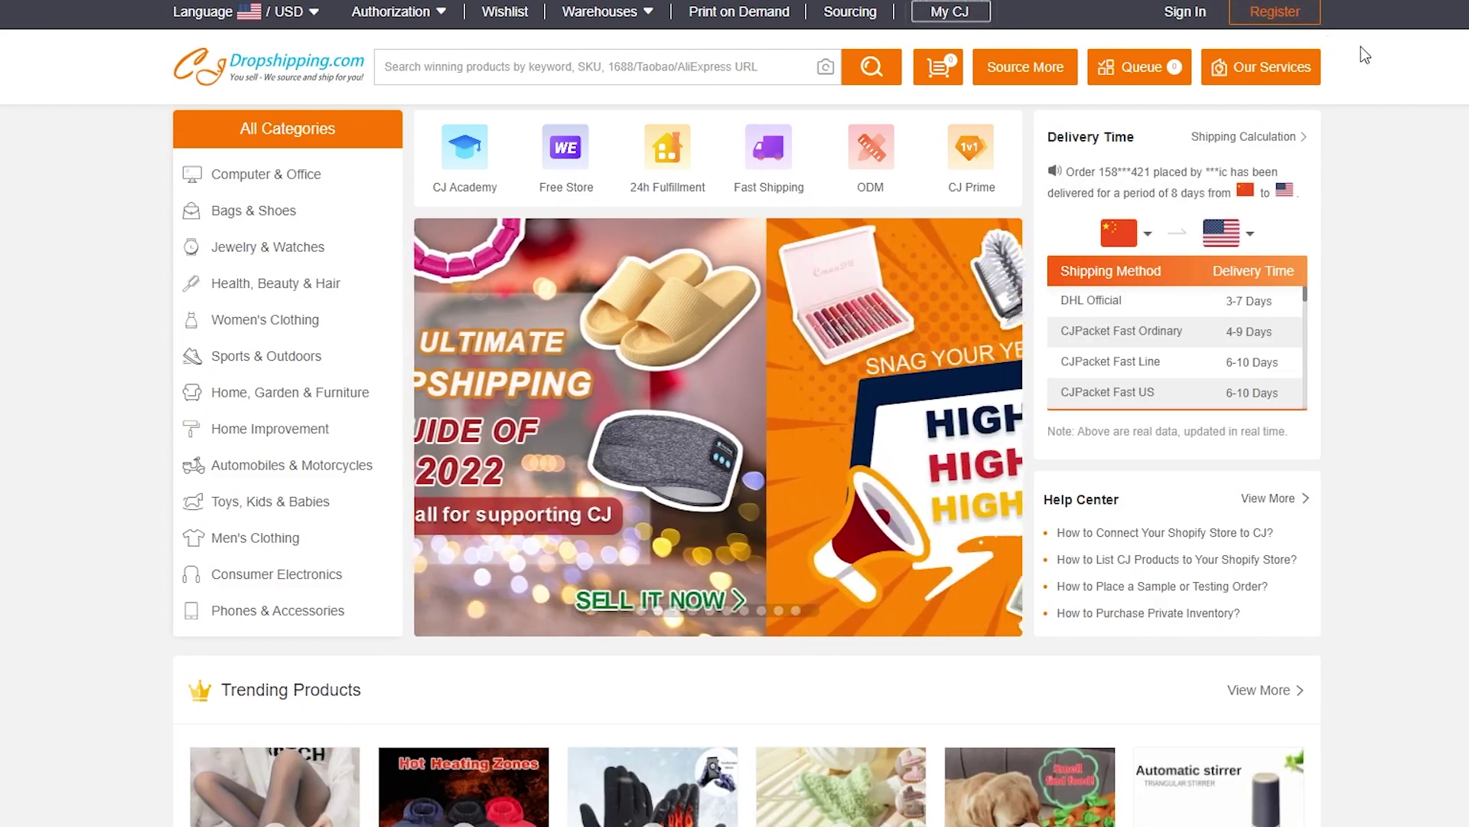
Sign in to CJ Dropshipping and show the Authorization platform list.
{"action": "left_click", "coordinate": [1185, 13]}
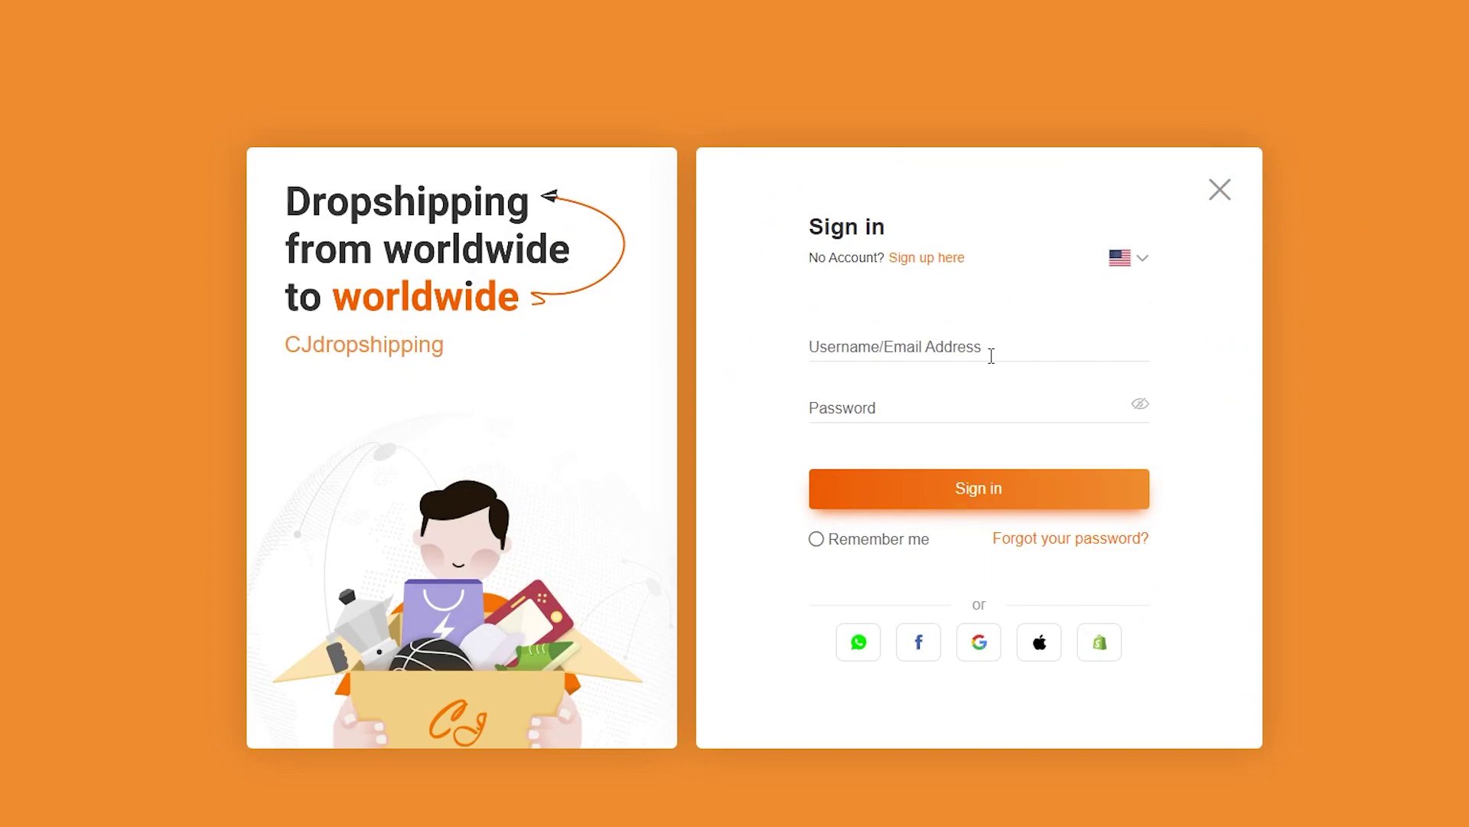
{"action": "type", "text": "sa"}
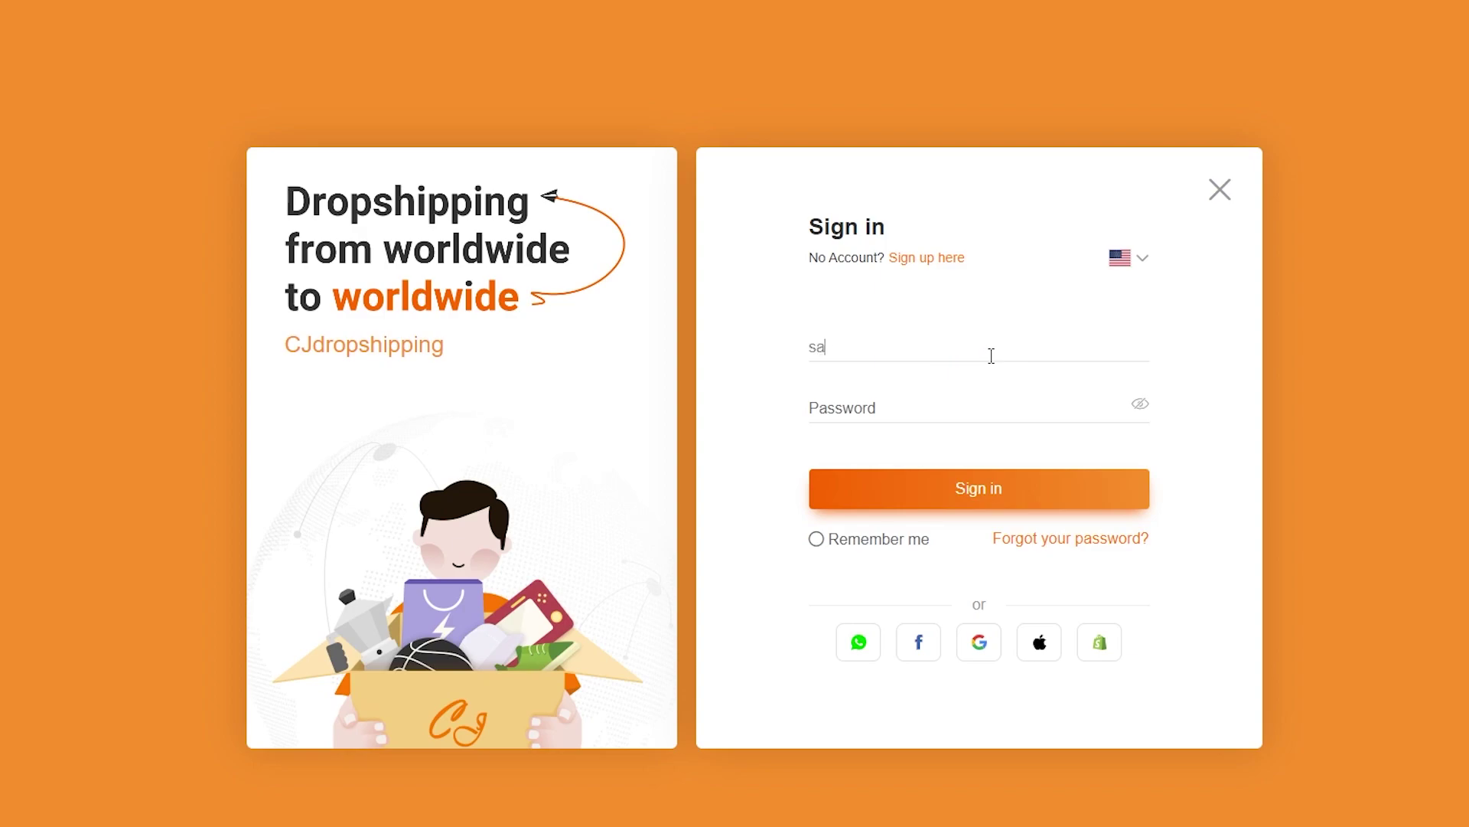
{"action": "key", "text": "BackSpace"}
{"action": "key", "text": "BackSpace"}
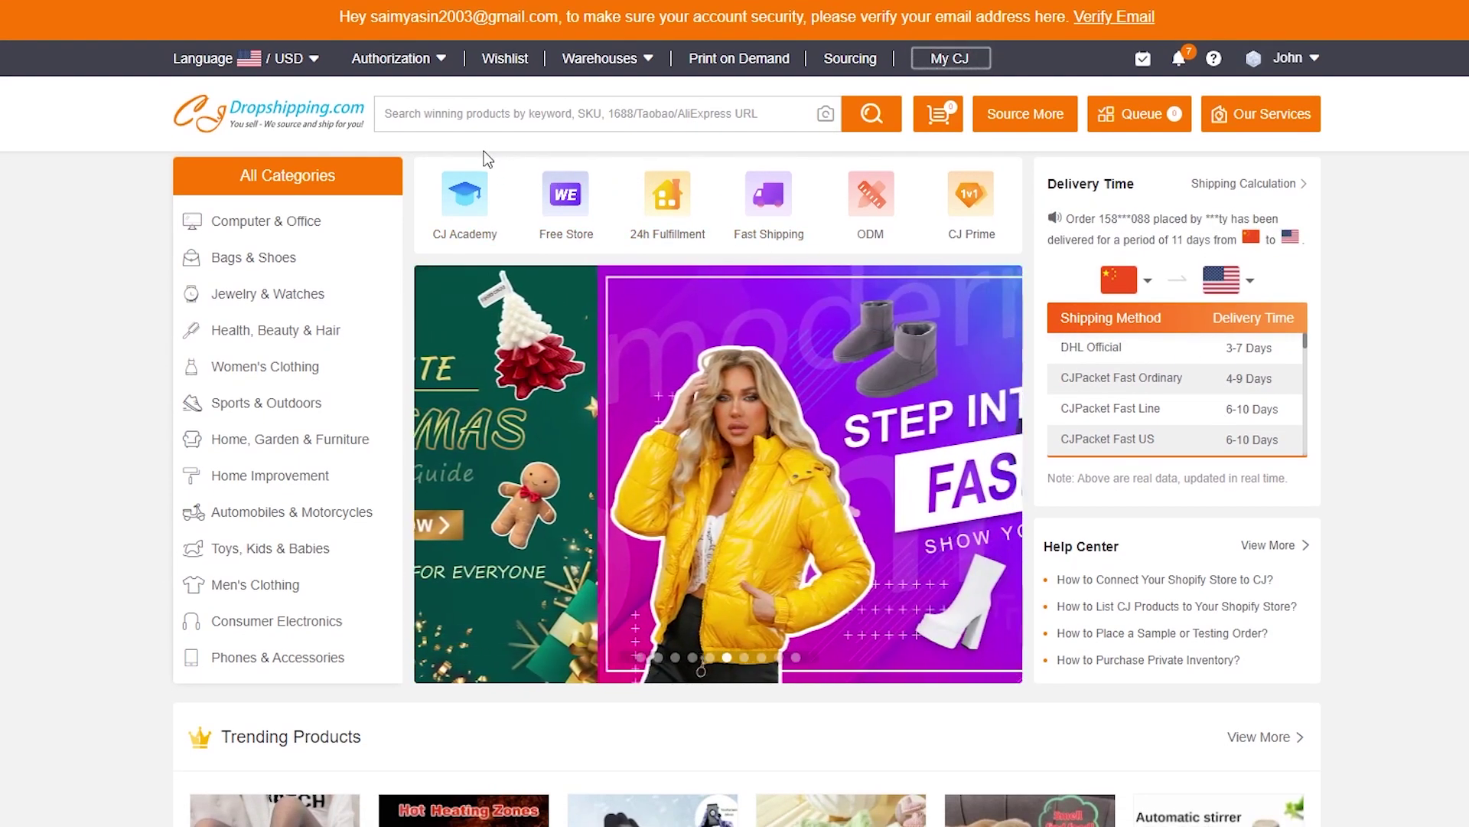
{"action": "mouse_move", "coordinate": [419, 61]}
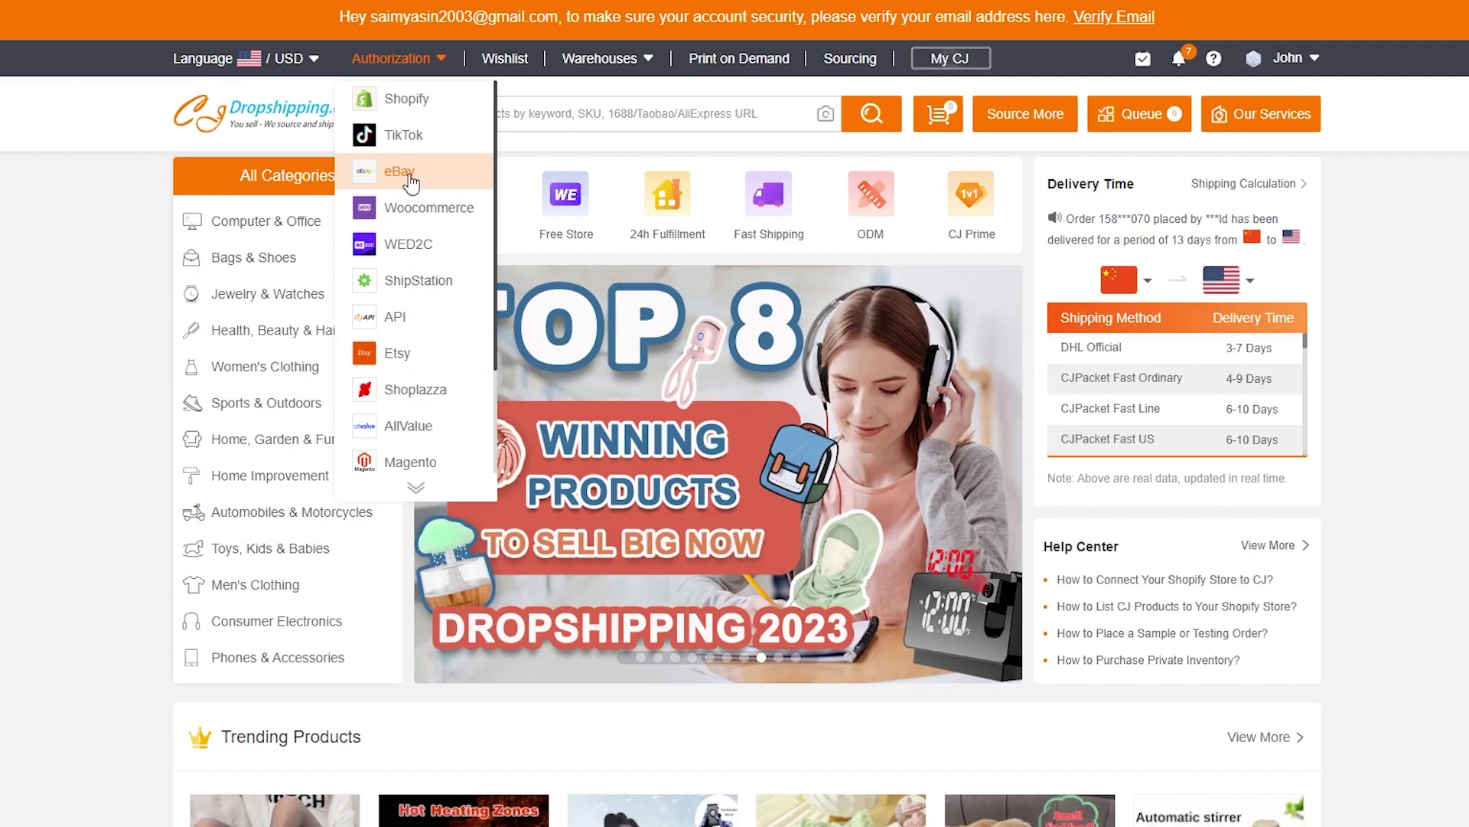
Choose eBay authorization, dismiss the chat greeting, and bring up the Add Store dialog.
{"action": "left_click", "coordinate": [411, 182]}
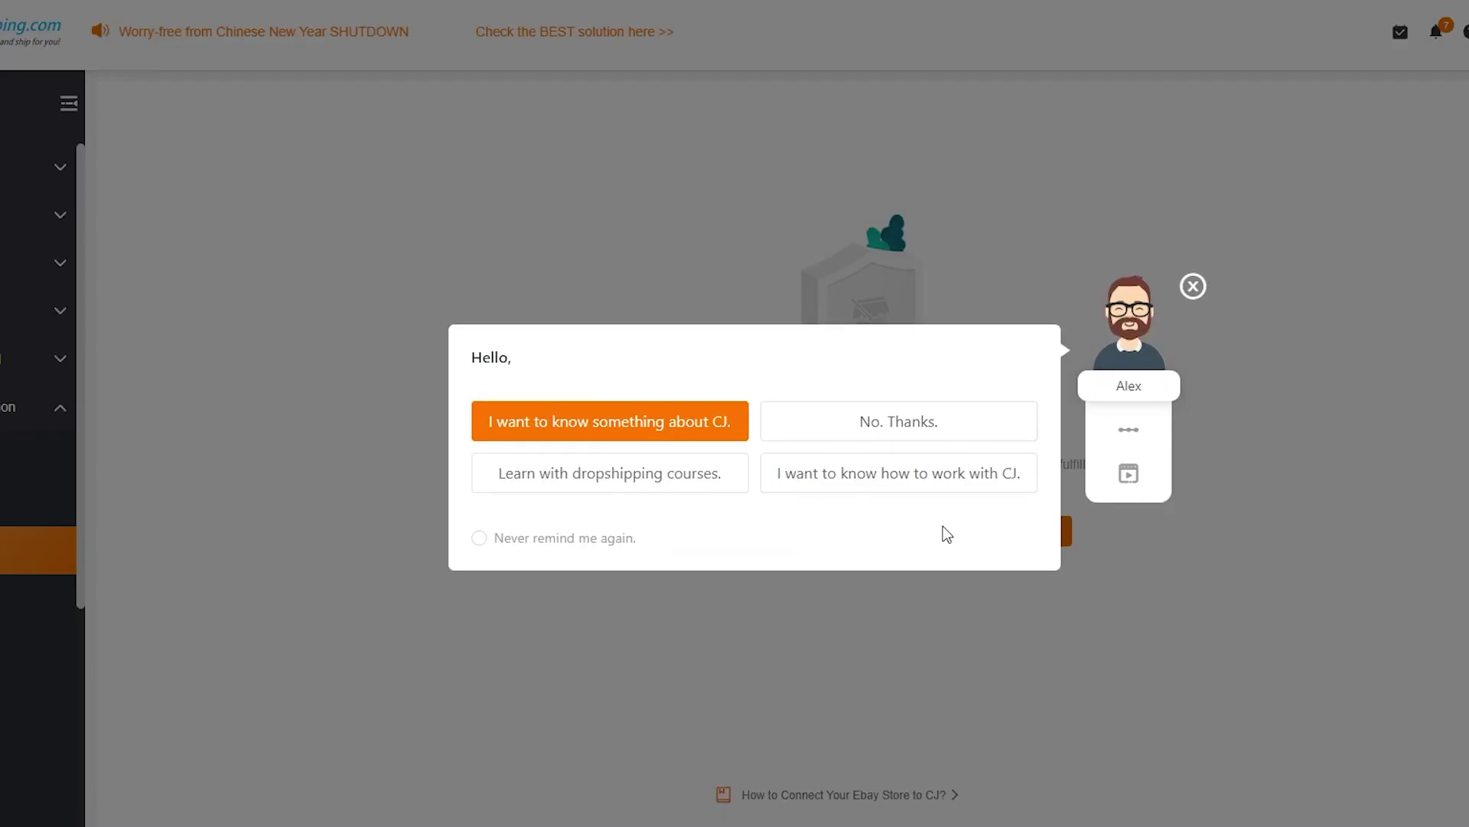
{"action": "left_click", "coordinate": [1191, 287]}
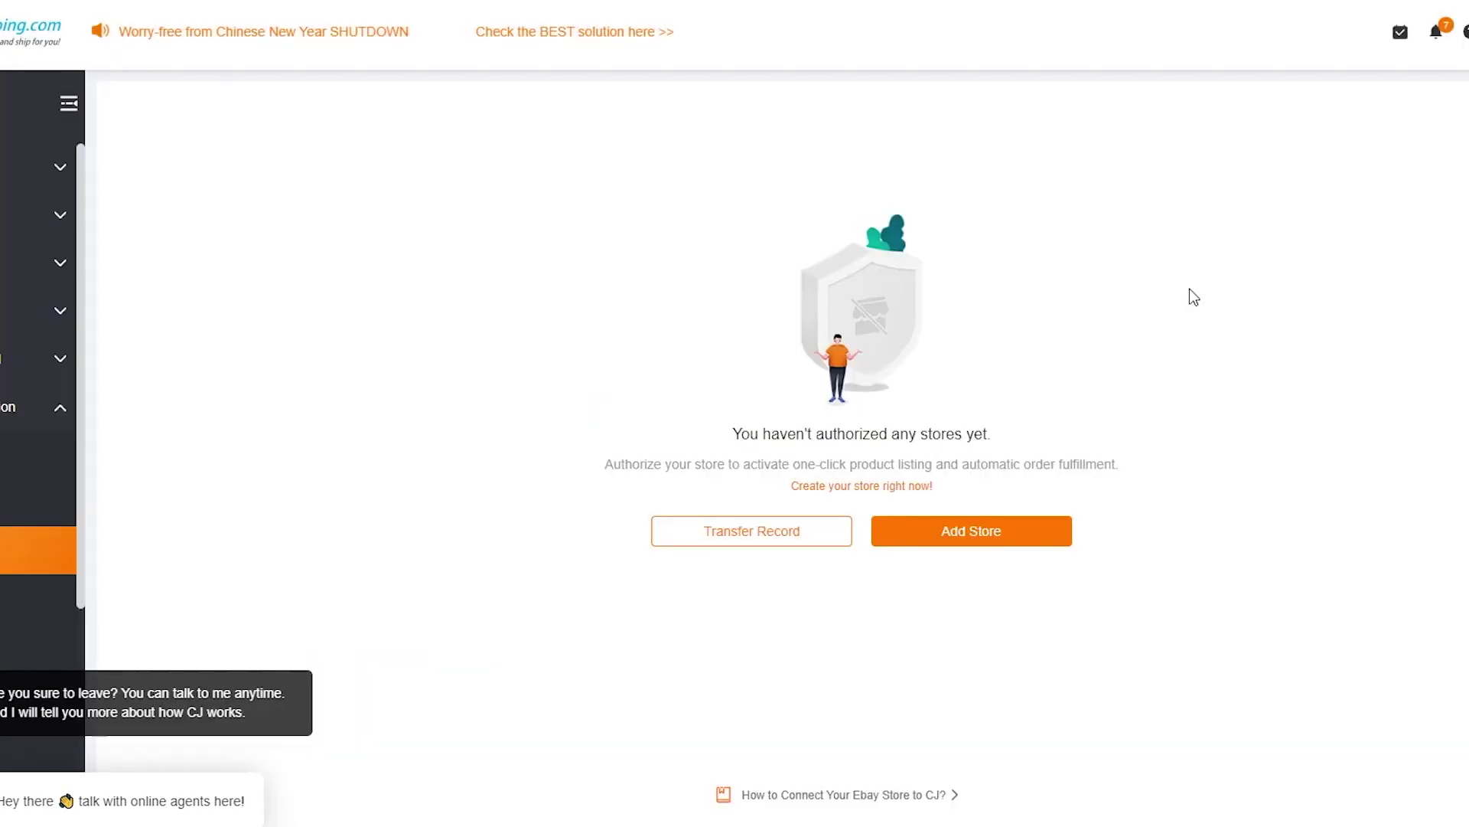
{"action": "left_click", "coordinate": [999, 530]}
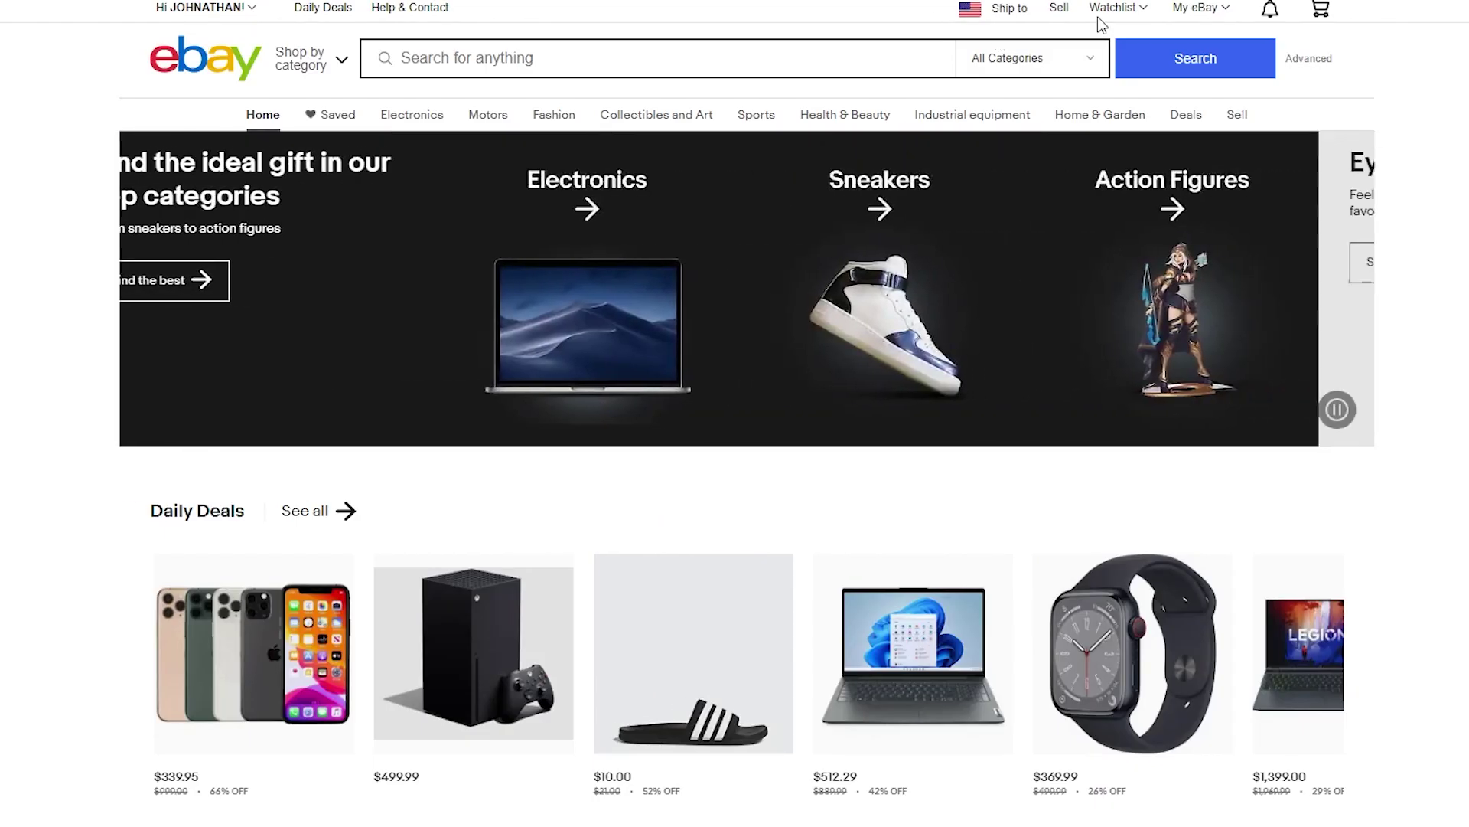
{"action": "mouse_move", "coordinate": [1203, 16]}
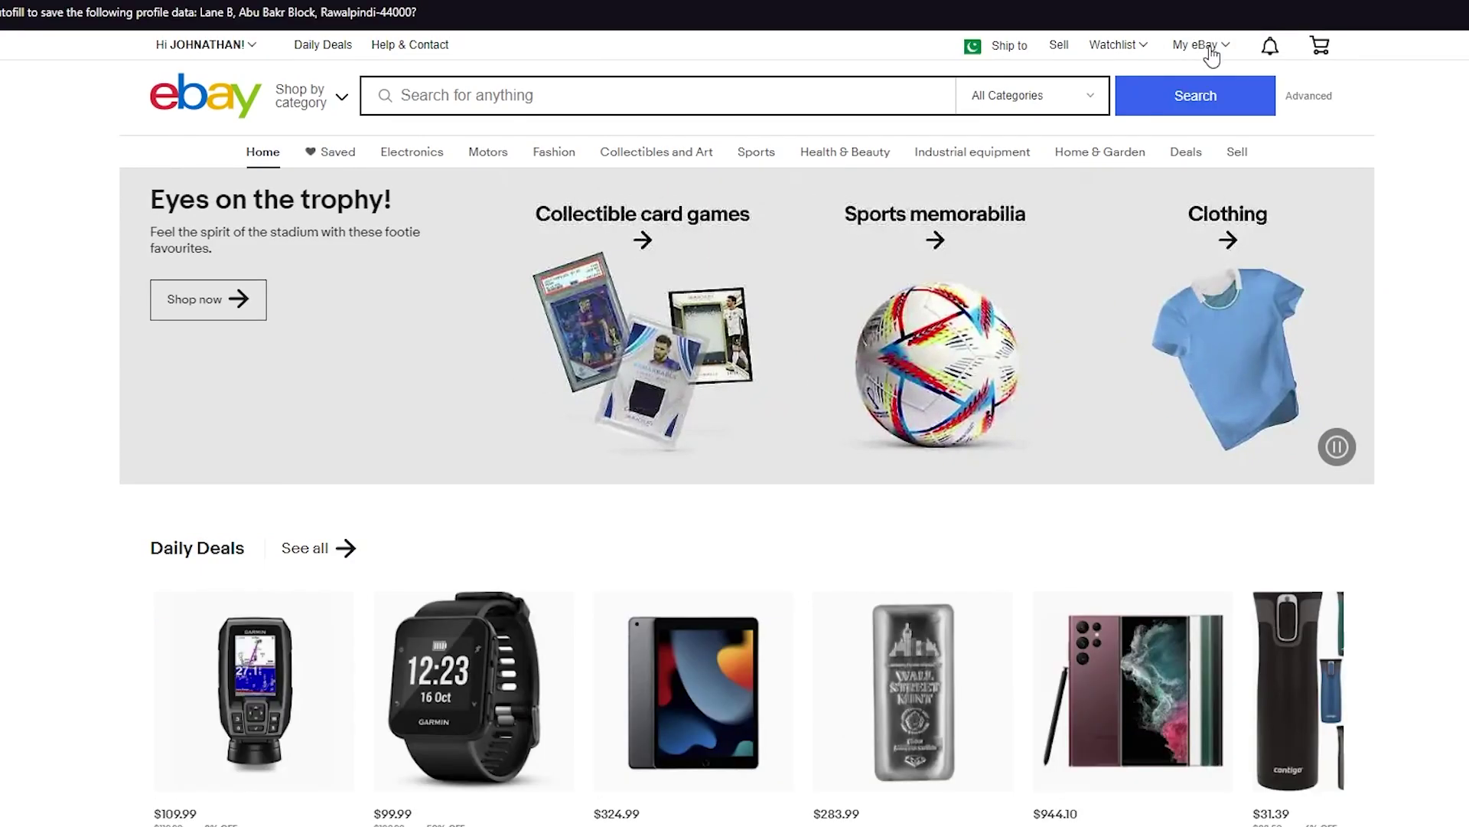
Open the My eBay Summary page to find the store username.
{"action": "mouse_move", "coordinate": [1205, 55]}
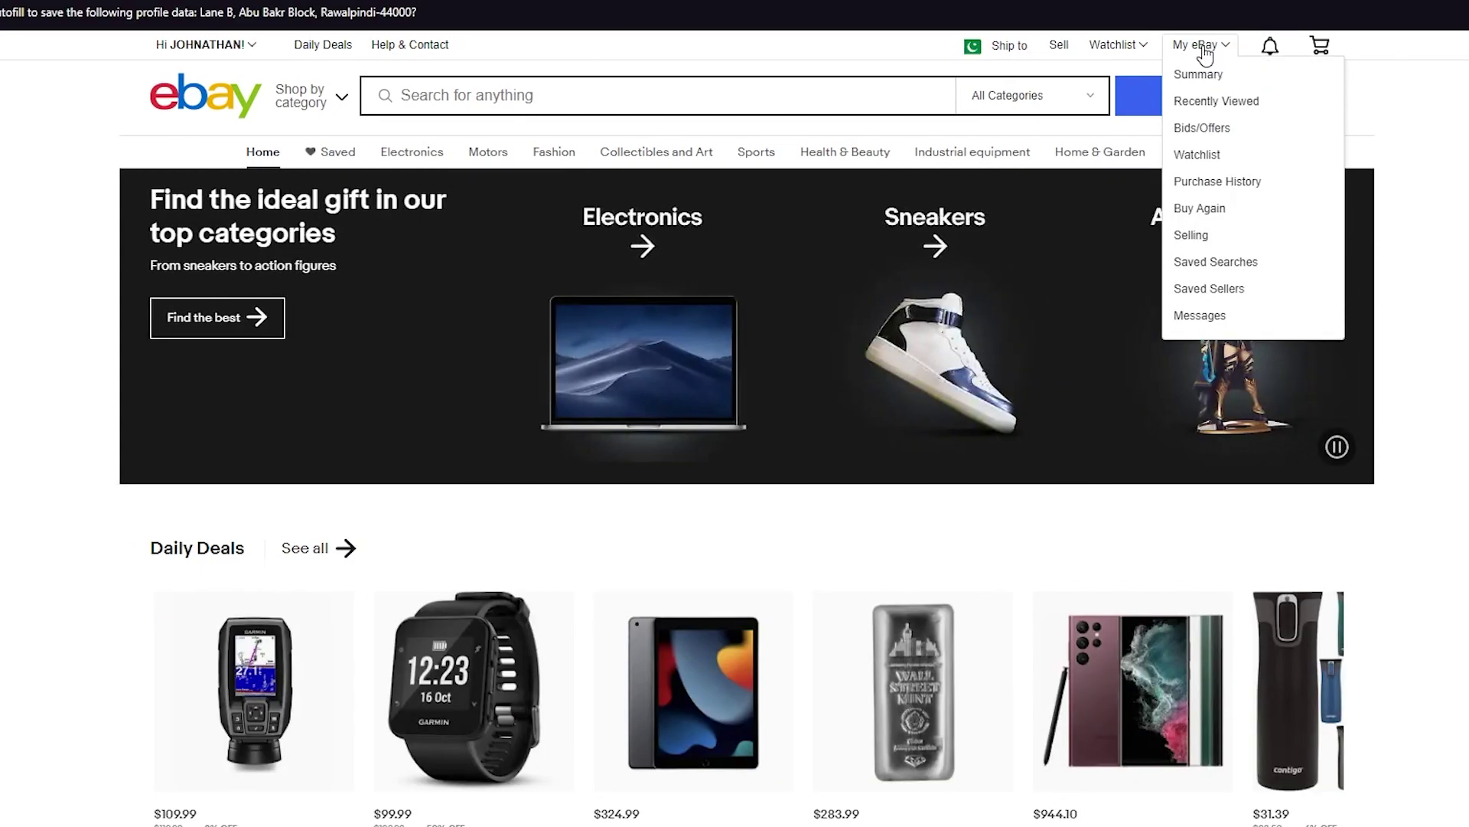
{"action": "left_click", "coordinate": [1205, 48]}
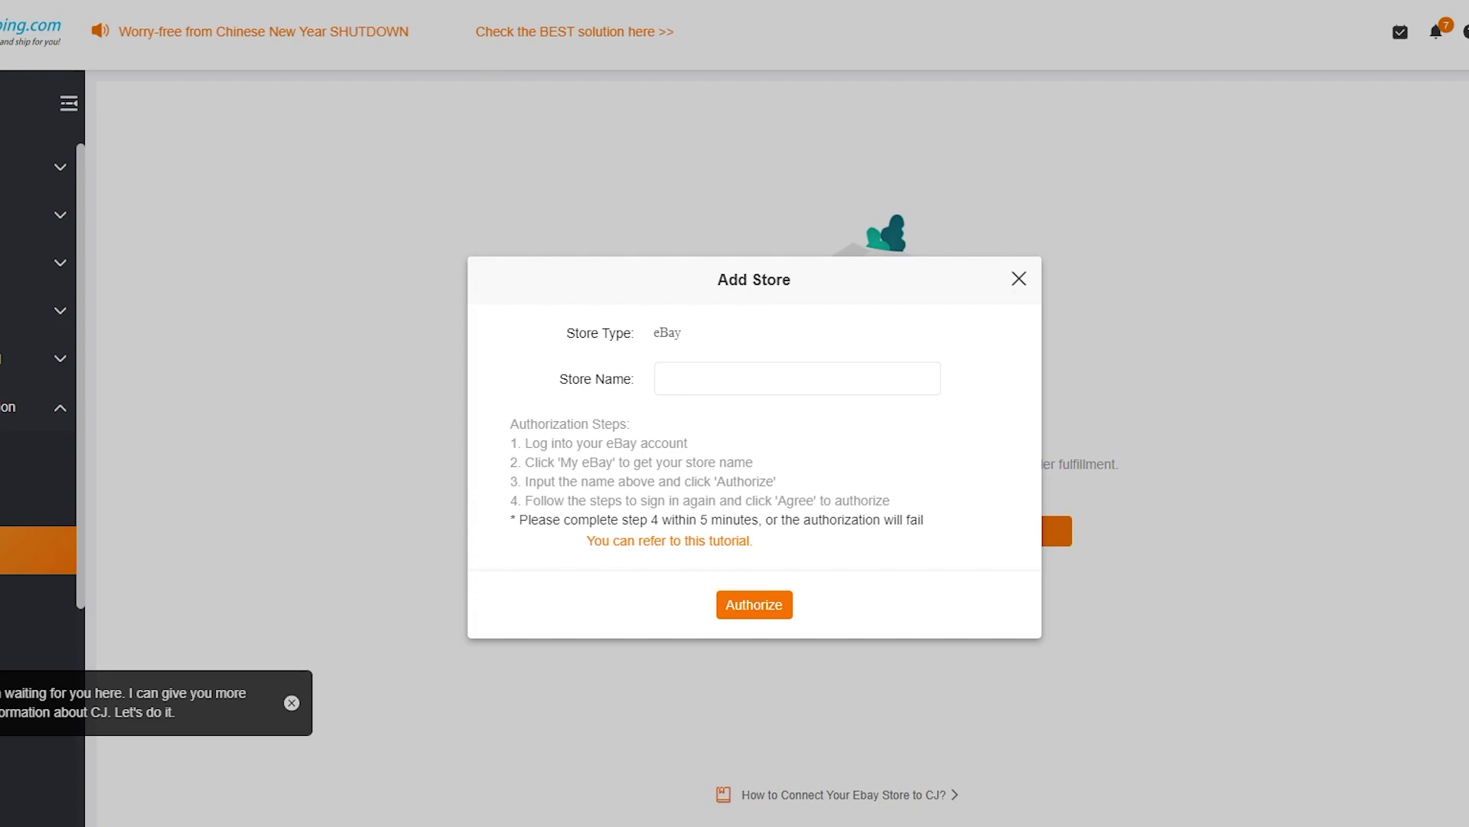
Enter the eBay store username, authorize it, and grant CJ access on eBay.
{"action": "type", "text": "akim_27"}
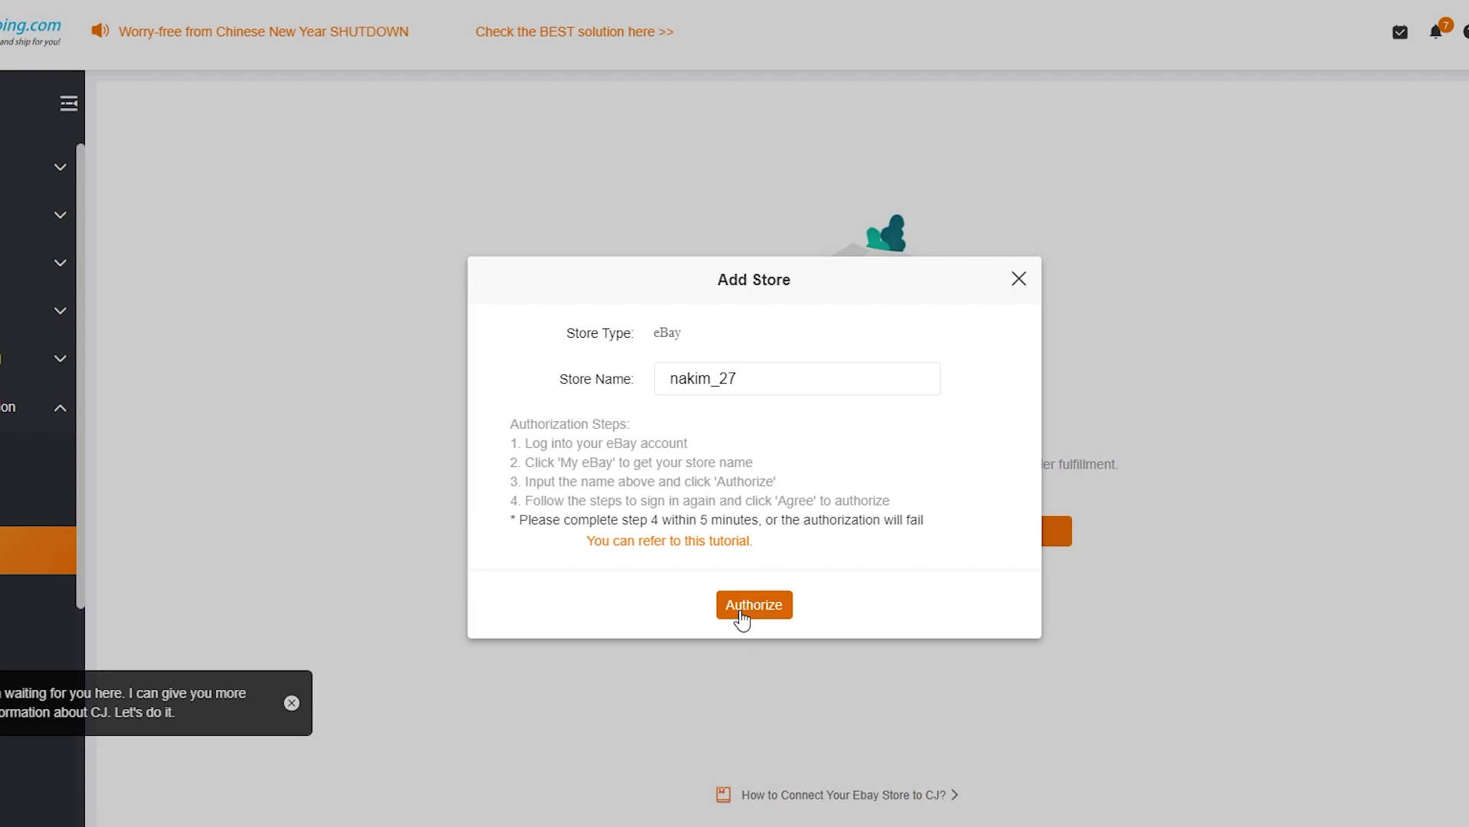
{"action": "left_click", "coordinate": [741, 616]}
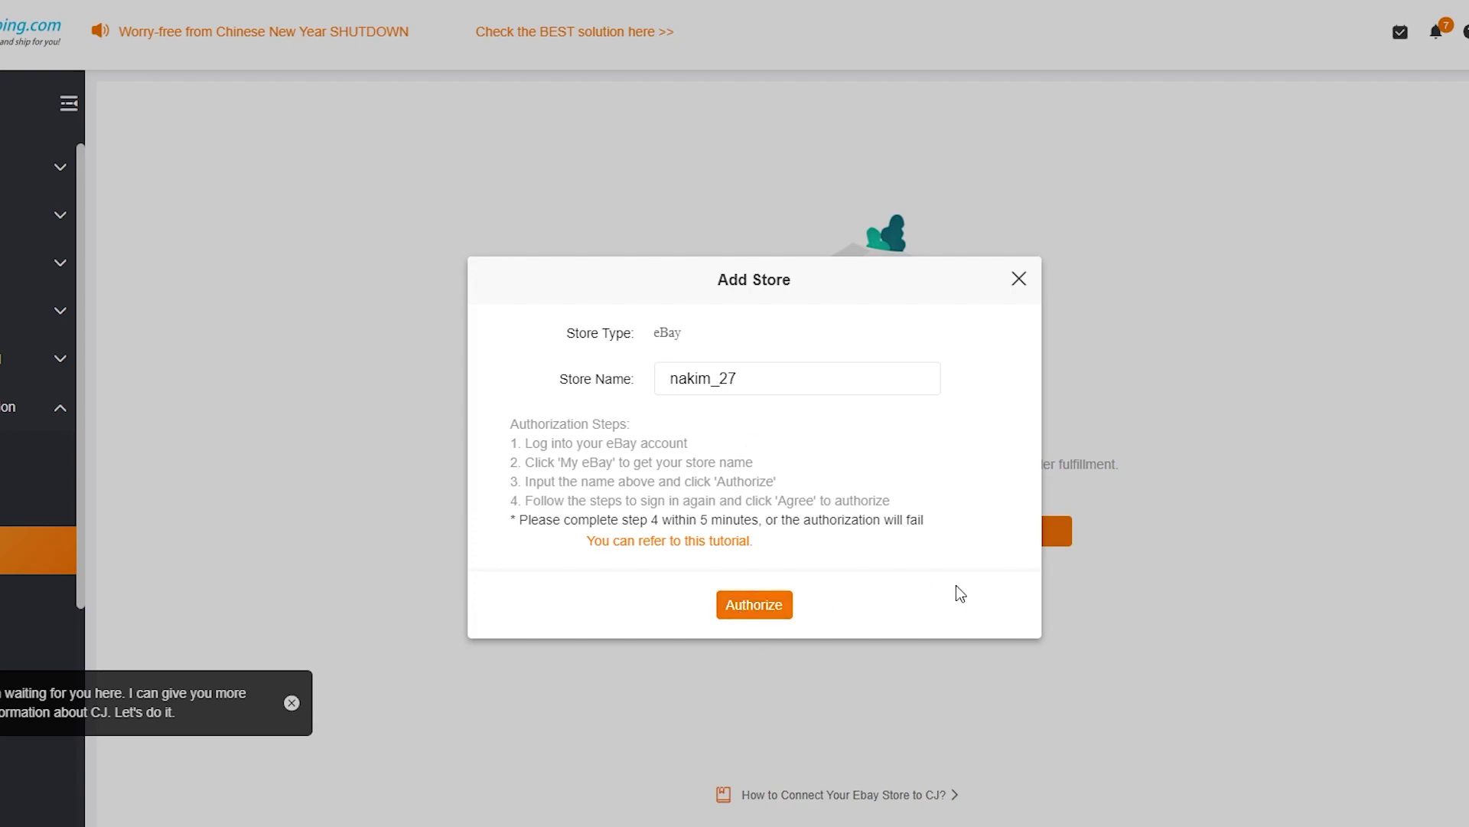
{"action": "left_click", "coordinate": [760, 603]}
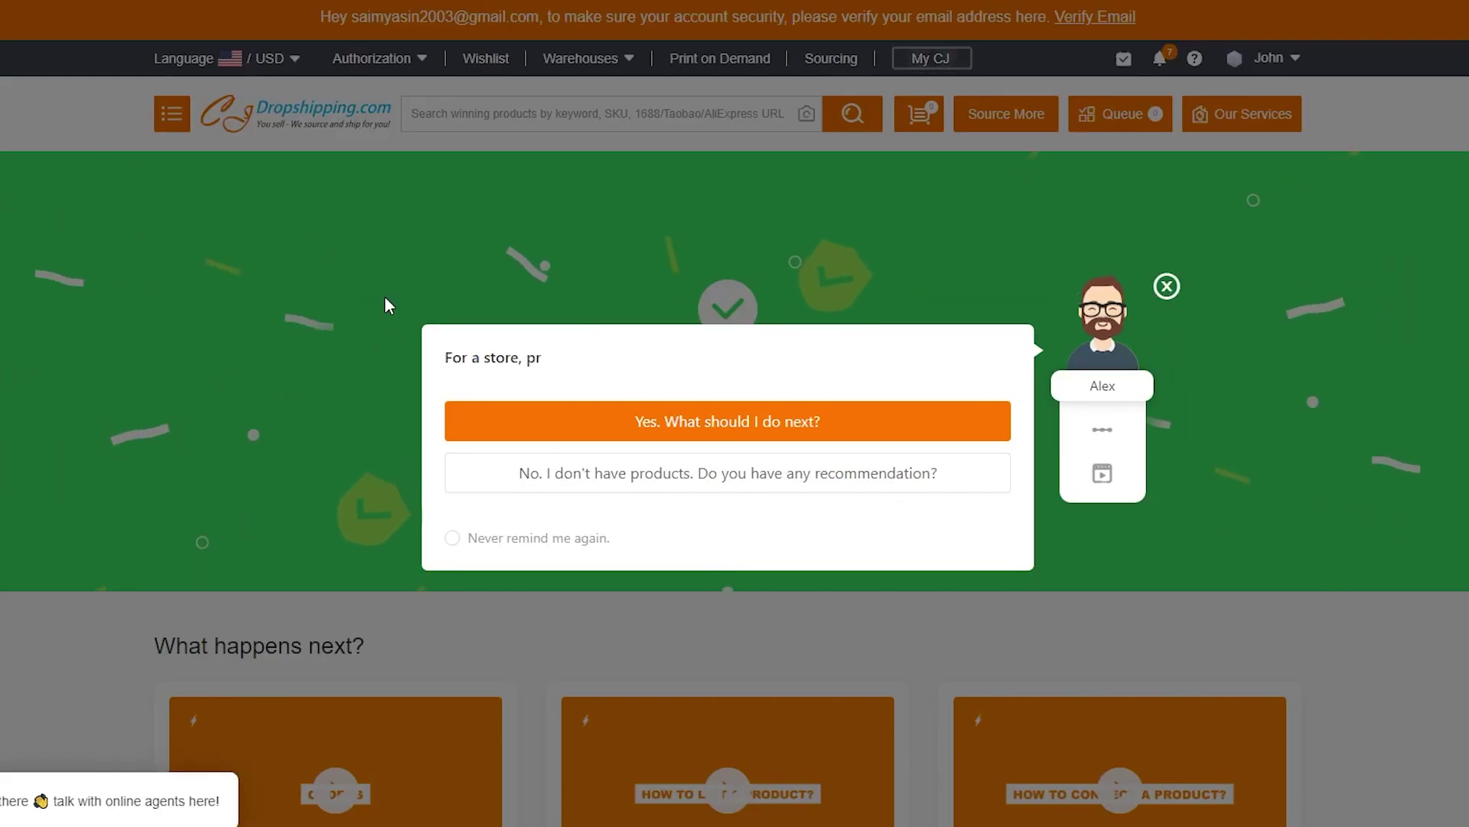
Dismiss the post-authorization guide and search CJ products for 'cat'.
{"action": "left_click", "coordinate": [1166, 288]}
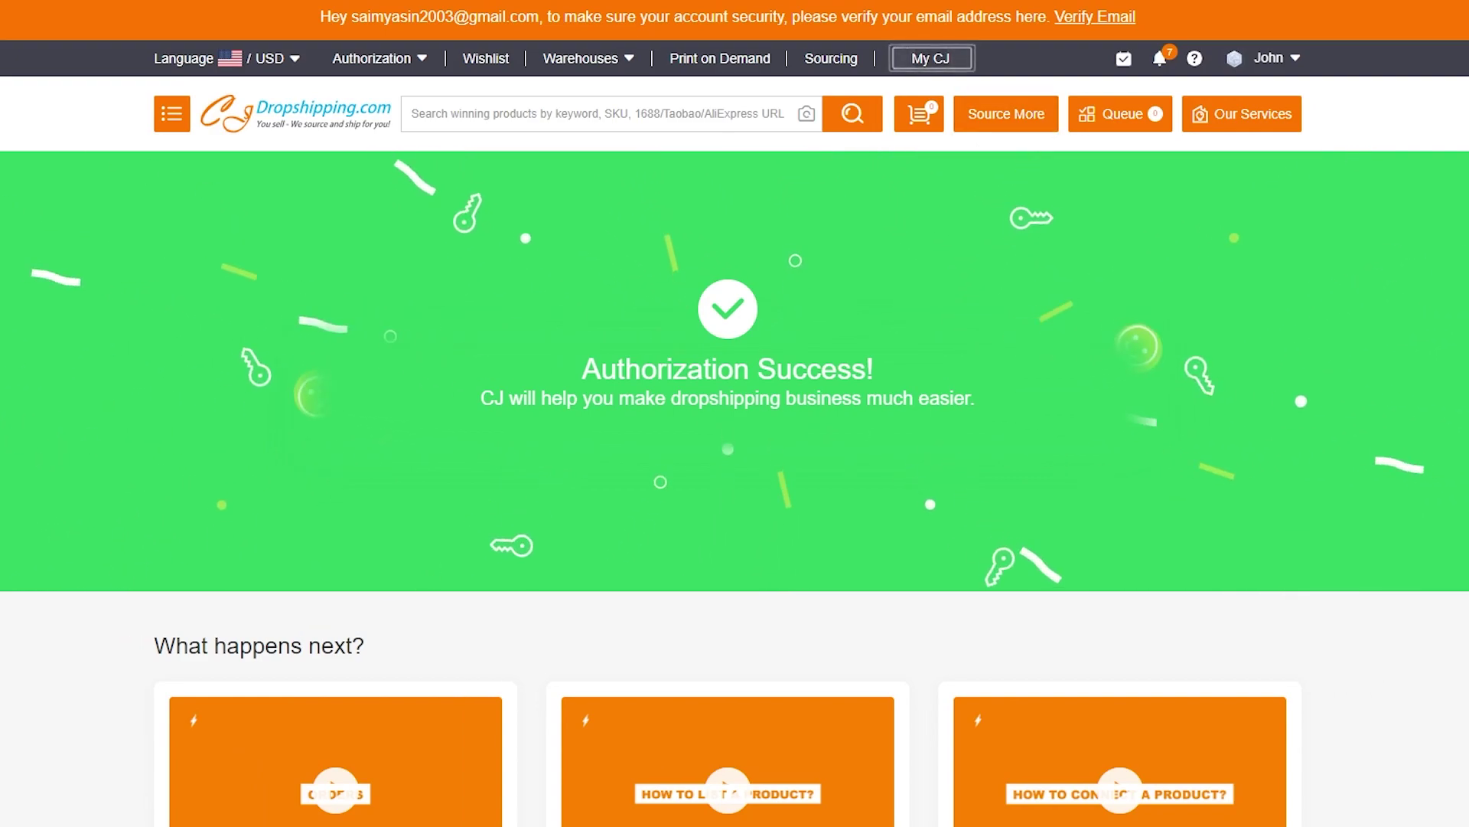
{"action": "scroll", "coordinate": [436, 319], "scroll_direction": "down", "scroll_amount": 5}
{"action": "scroll", "coordinate": [438, 328], "scroll_direction": "down", "scroll_amount": 5}
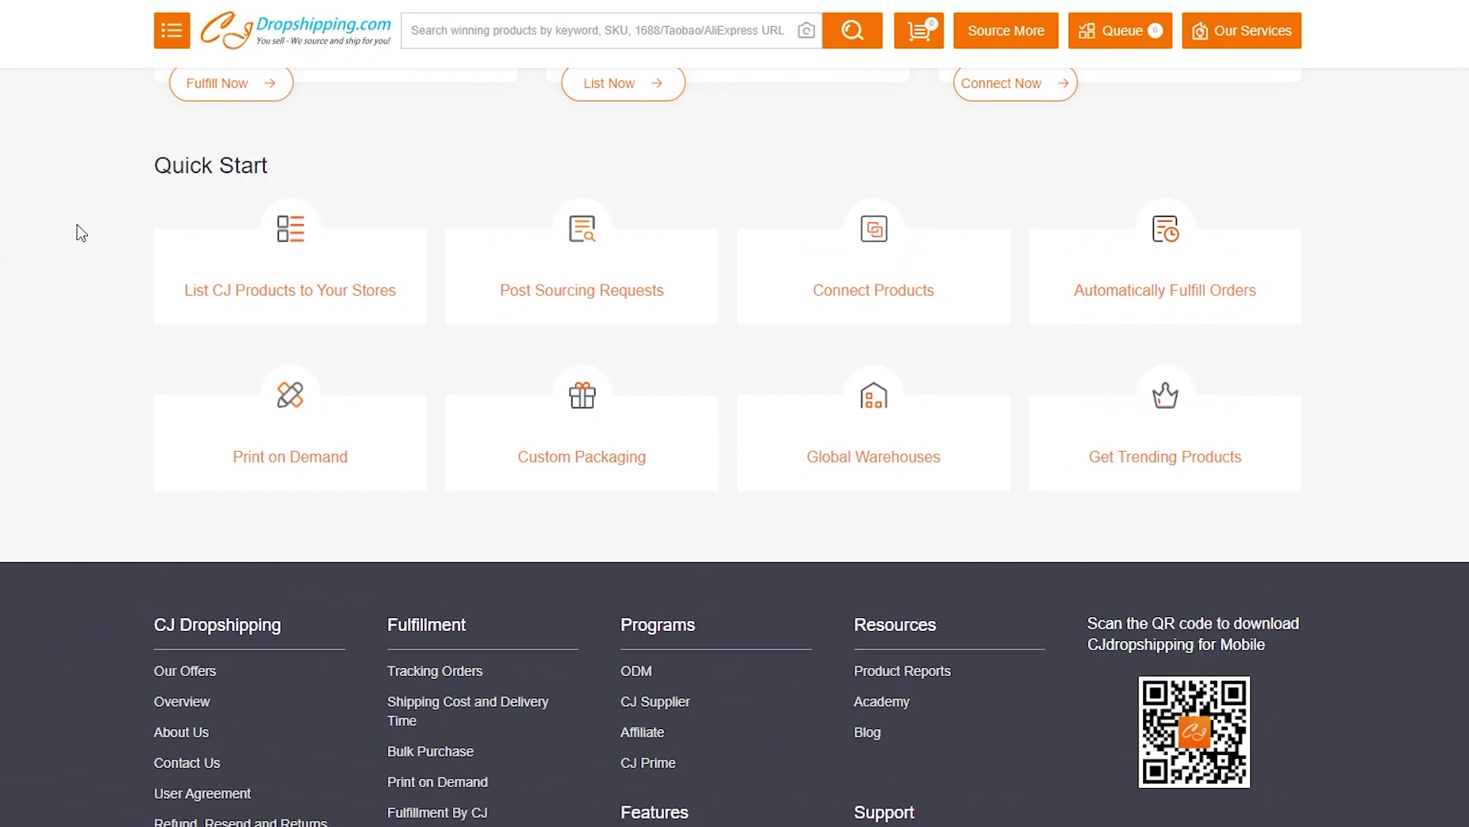
{"action": "scroll", "coordinate": [81, 231], "scroll_direction": "up", "scroll_amount": 10}
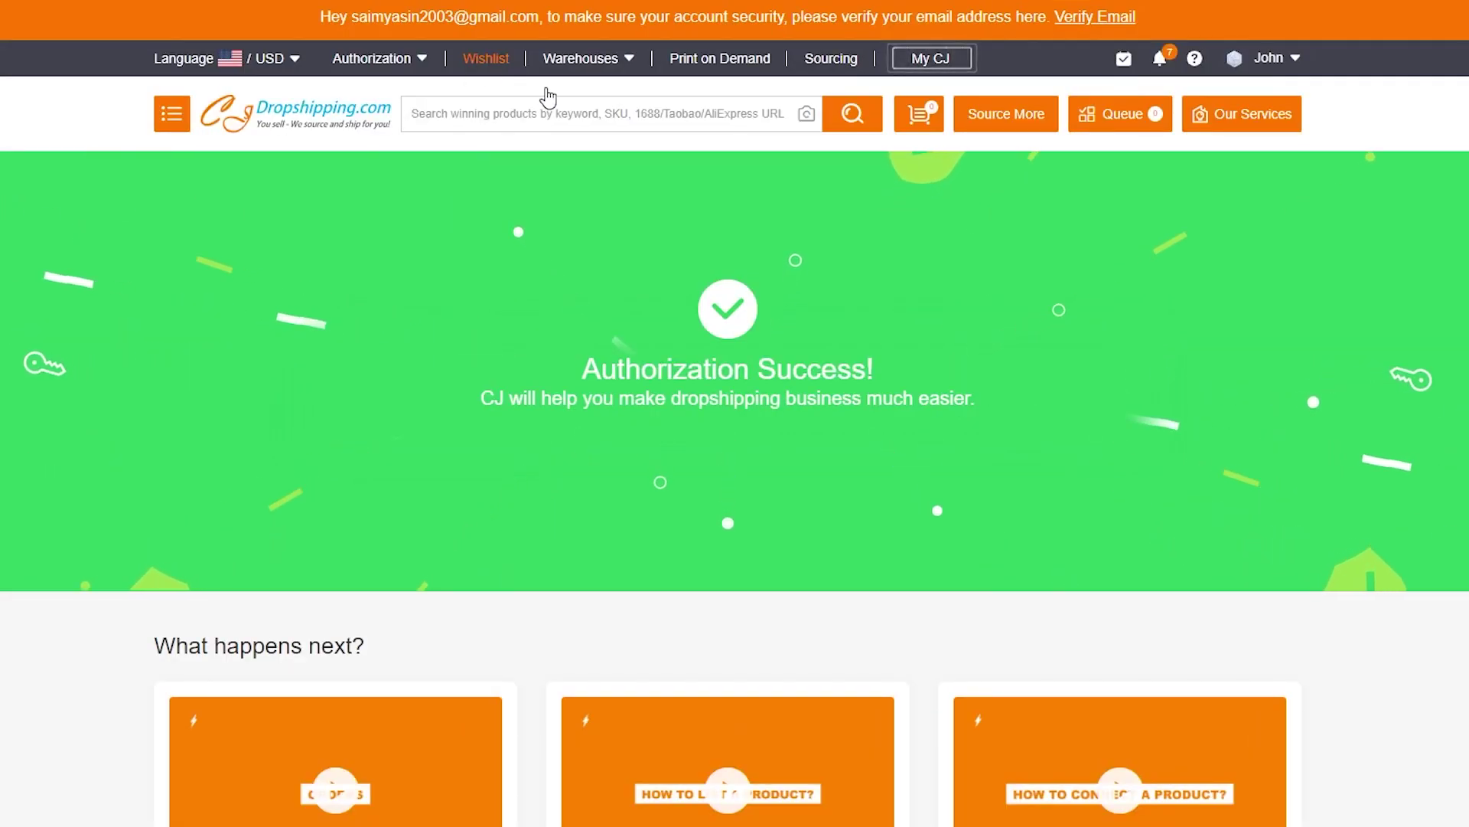
{"action": "left_click", "coordinate": [476, 117]}
{"action": "type", "text": "cat"}
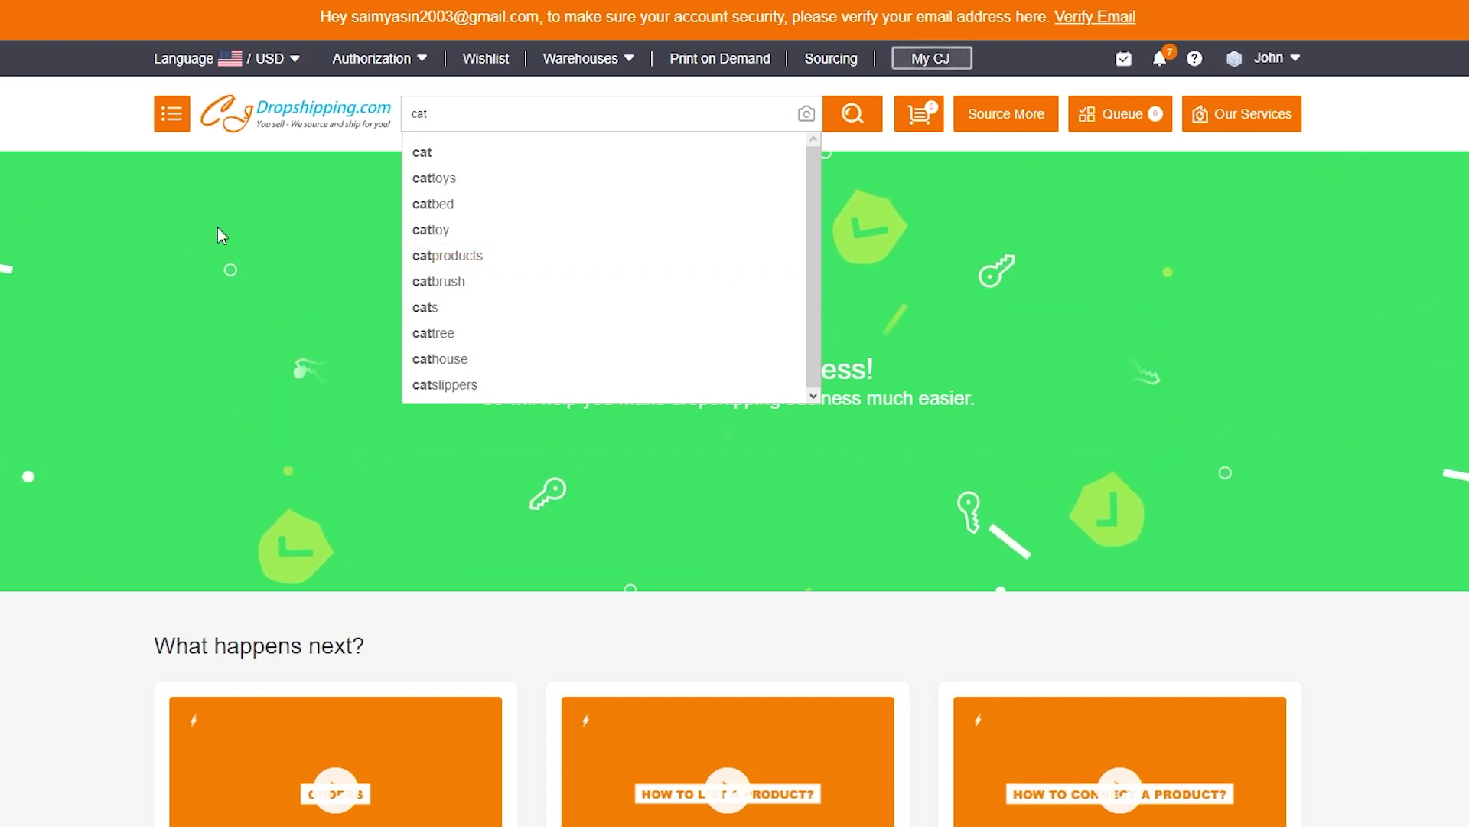
{"action": "key", "text": "Return"}
Filter the cat results to US Warehouse and view the Portable cat backpack for spring outing.
{"action": "scroll", "coordinate": [26, 517], "scroll_direction": "down", "scroll_amount": 2}
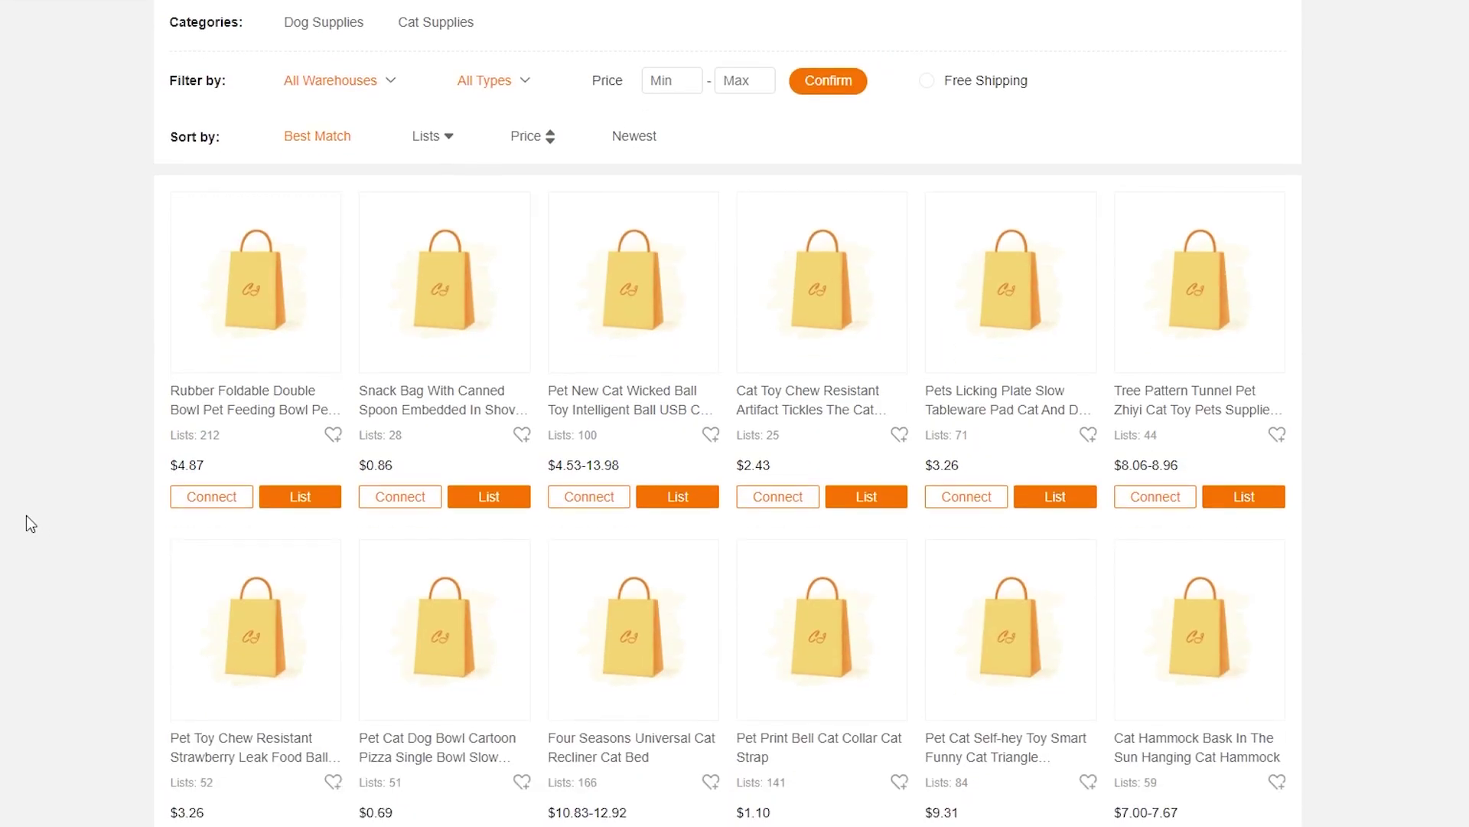
{"action": "scroll", "coordinate": [26, 516], "scroll_direction": "up", "scroll_amount": 3}
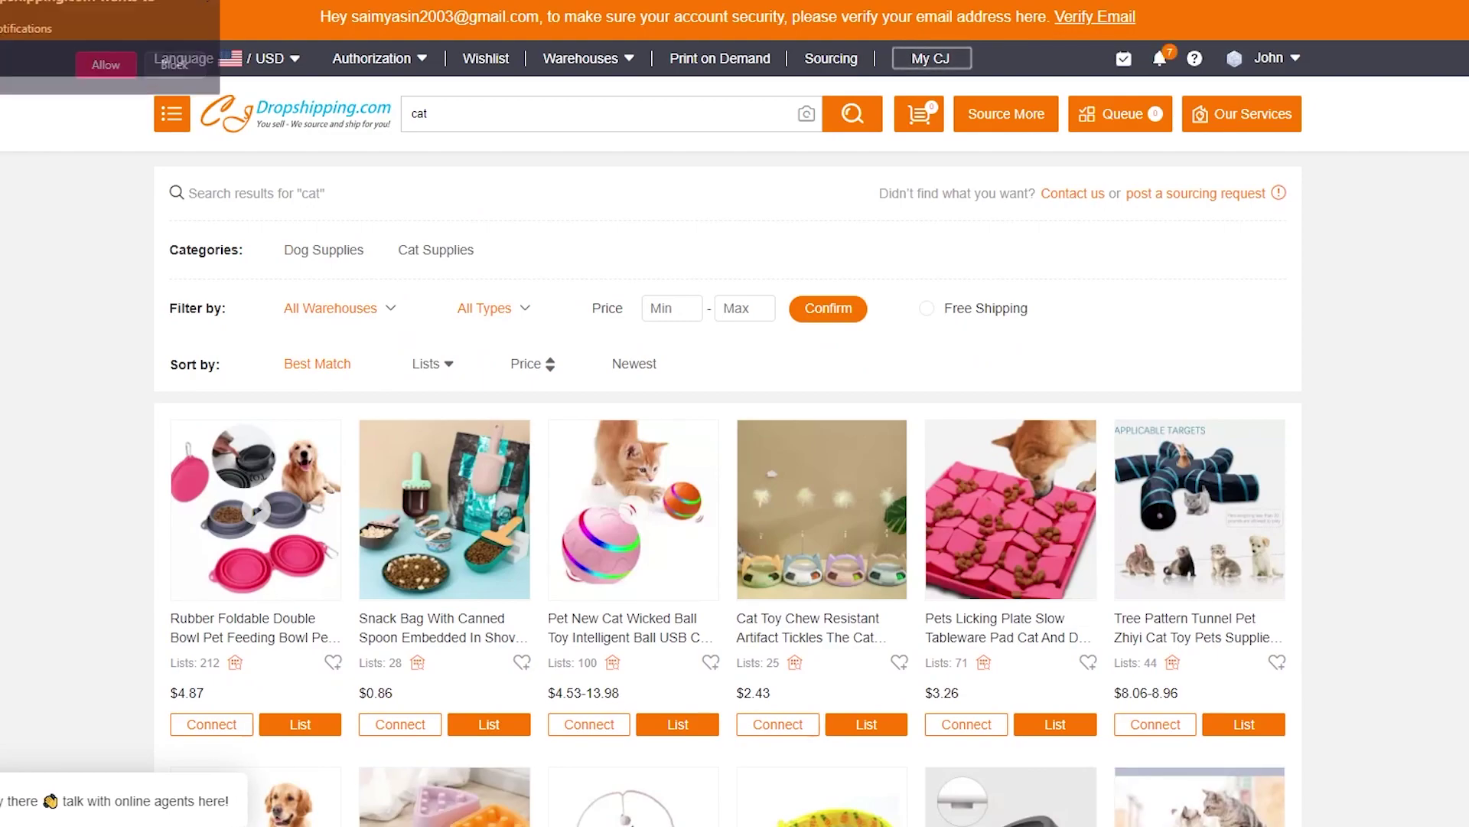
{"action": "scroll", "coordinate": [80, 468], "scroll_direction": "down", "scroll_amount": 4}
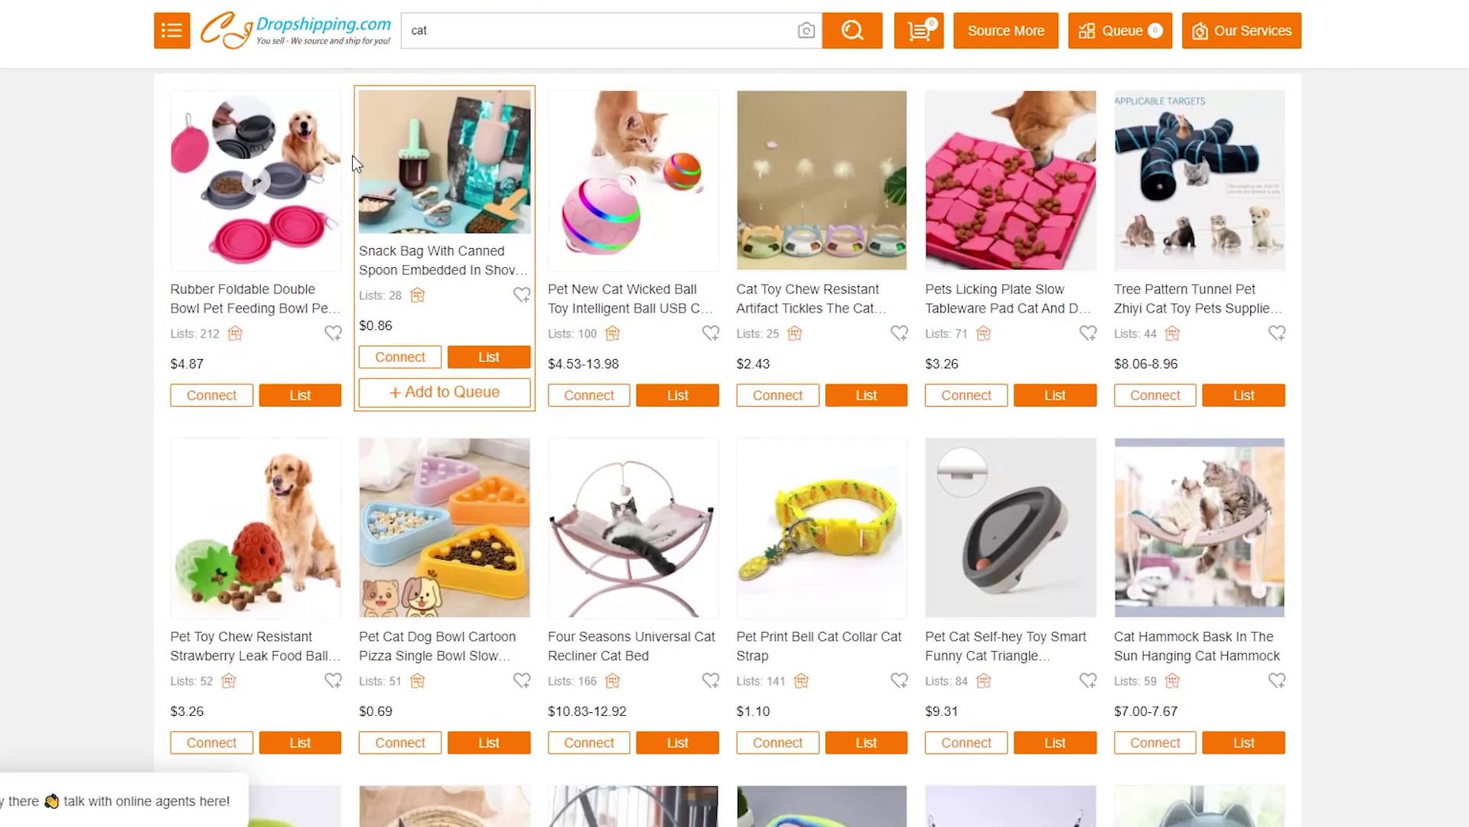
{"action": "scroll", "coordinate": [355, 163], "scroll_direction": "up", "scroll_amount": 4}
{"action": "left_click", "coordinate": [363, 314]}
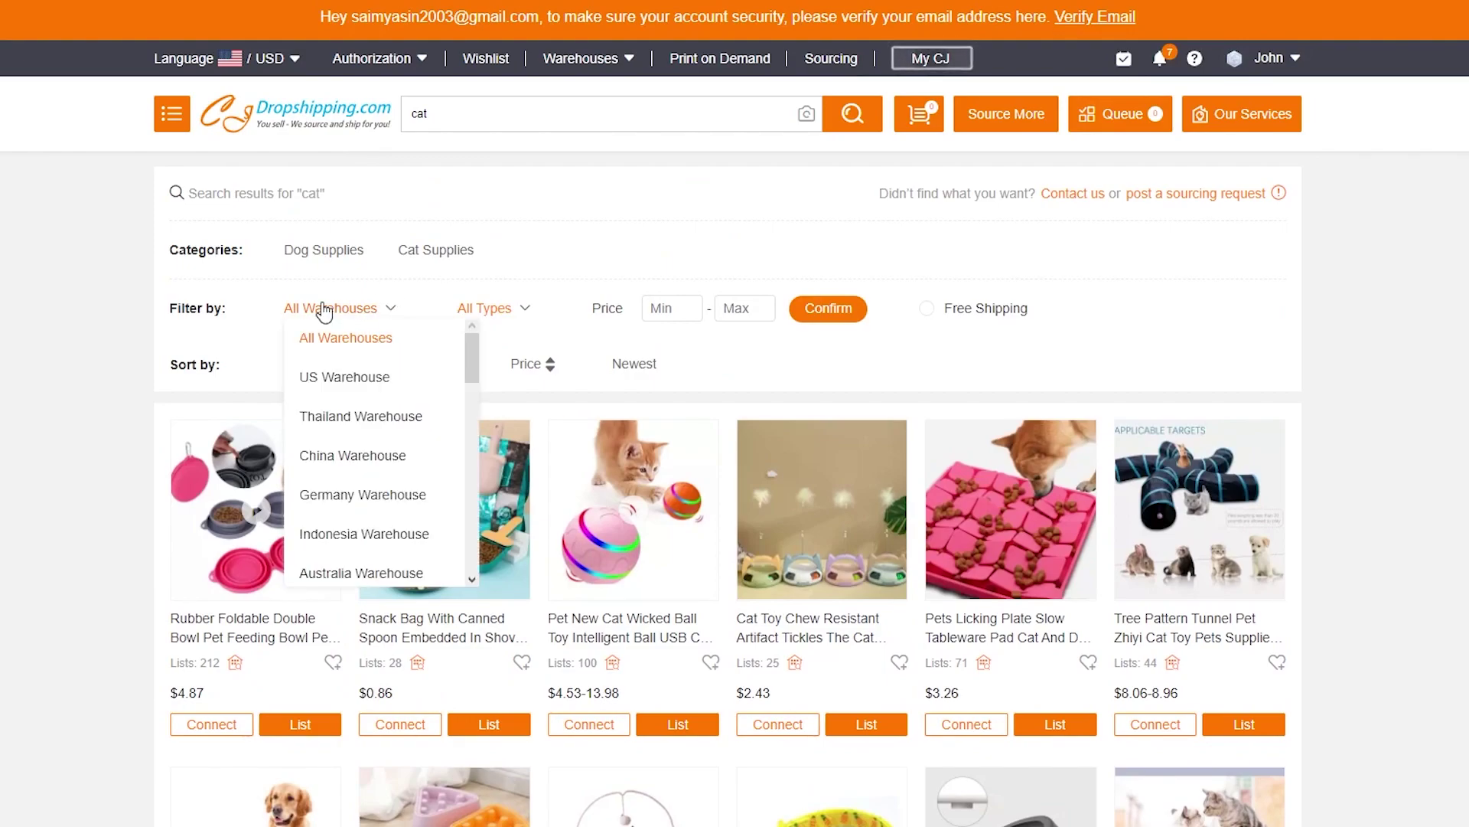
{"action": "scroll", "coordinate": [387, 459], "scroll_direction": "down", "scroll_amount": 15}
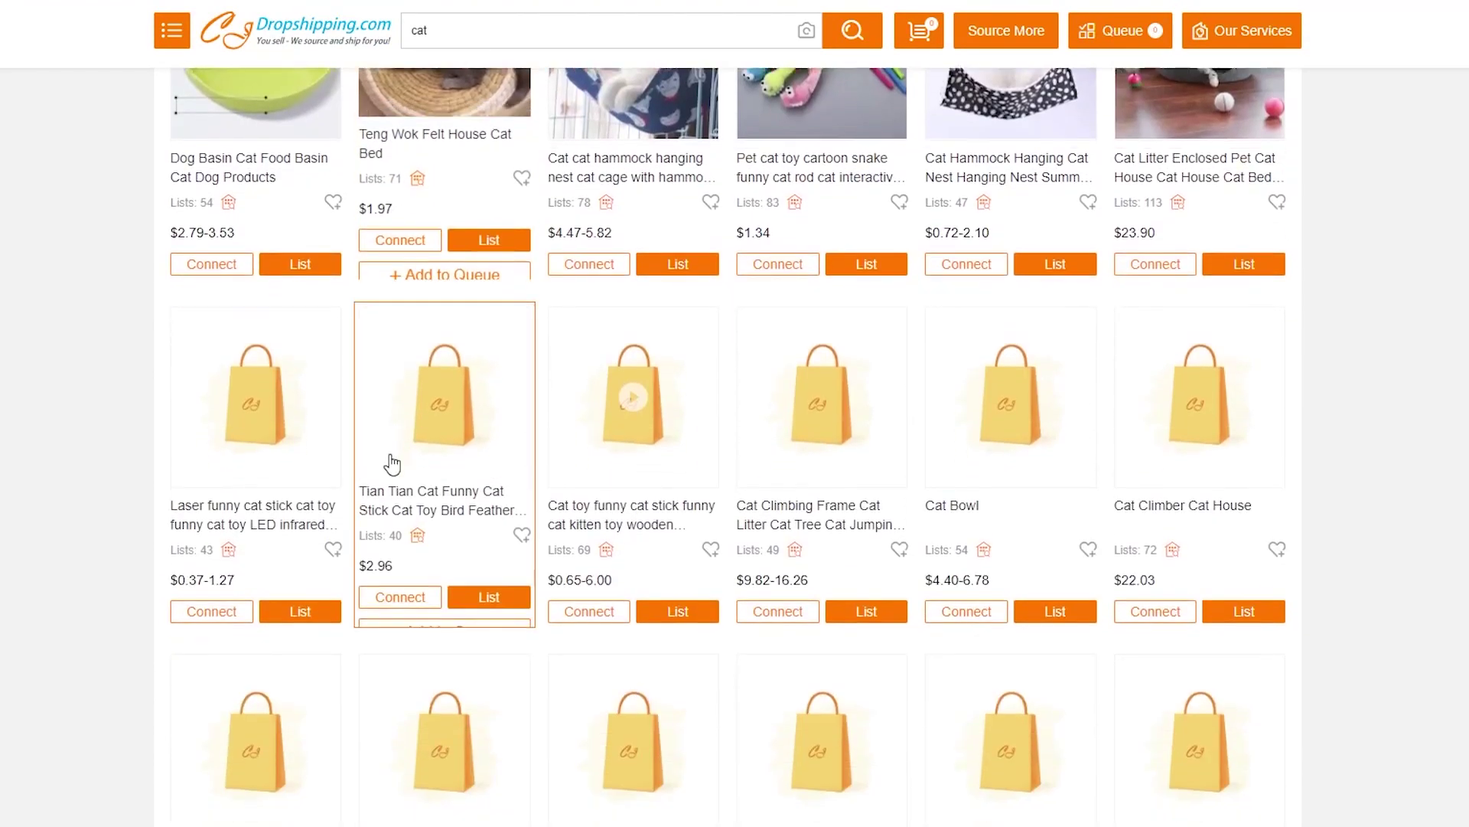
{"action": "scroll", "coordinate": [392, 464], "scroll_direction": "up", "scroll_amount": 12}
{"action": "left_click", "coordinate": [360, 310]}
{"action": "scroll", "coordinate": [363, 398], "scroll_direction": "up", "scroll_amount": 3}
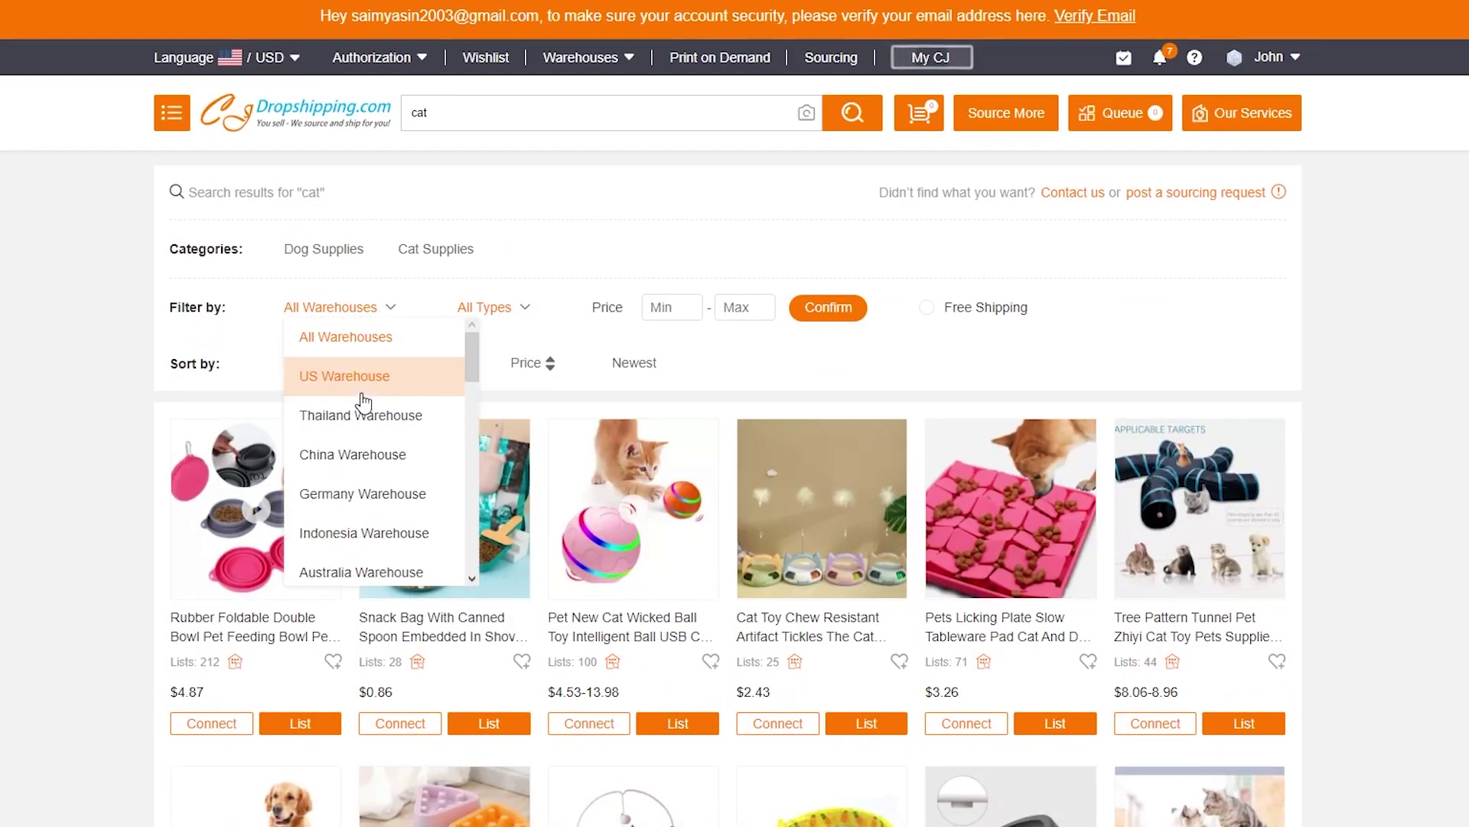
{"action": "left_click", "coordinate": [288, 389]}
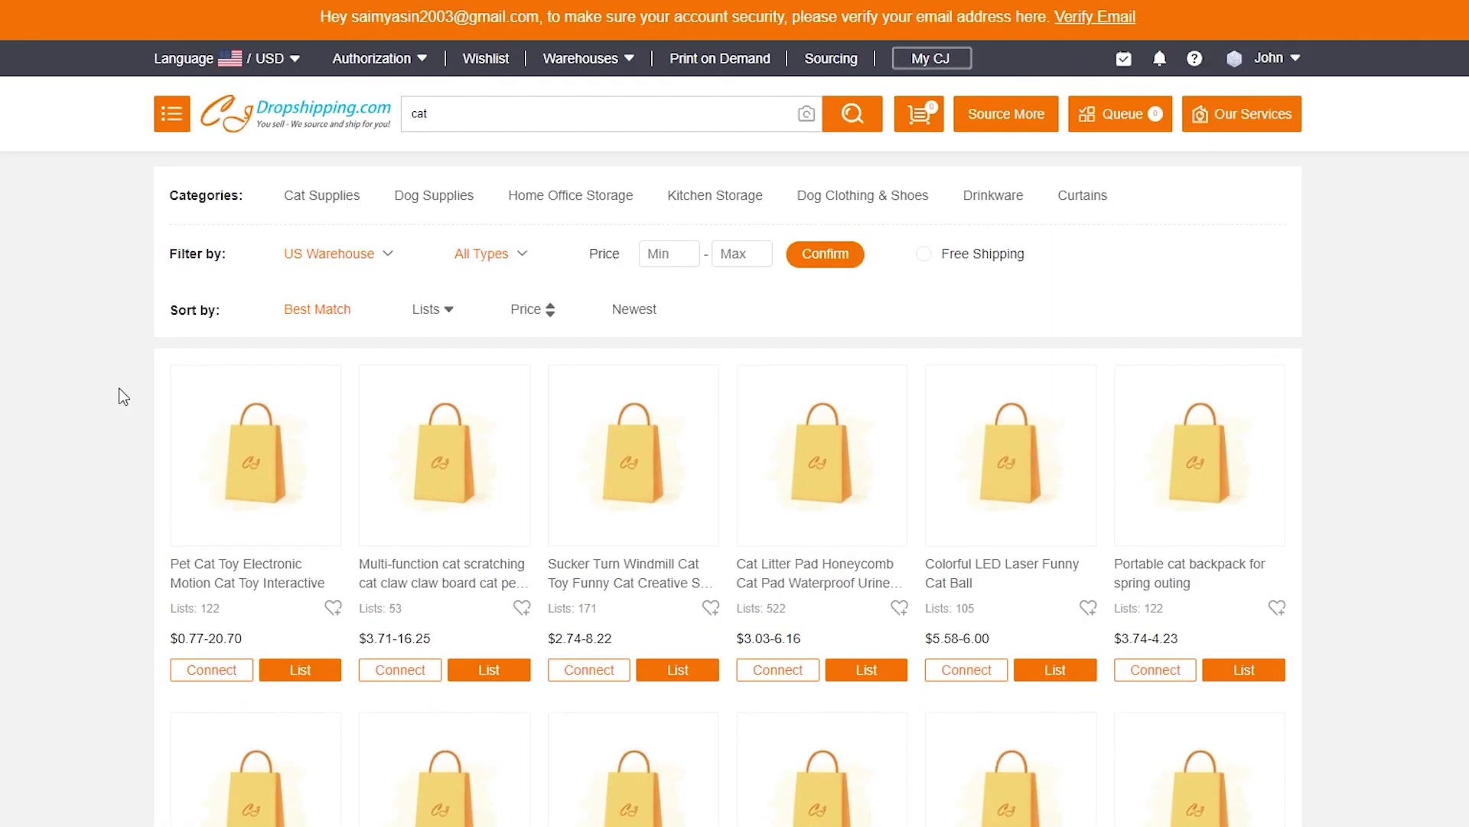
{"action": "scroll", "coordinate": [125, 395], "scroll_direction": "down", "scroll_amount": 2}
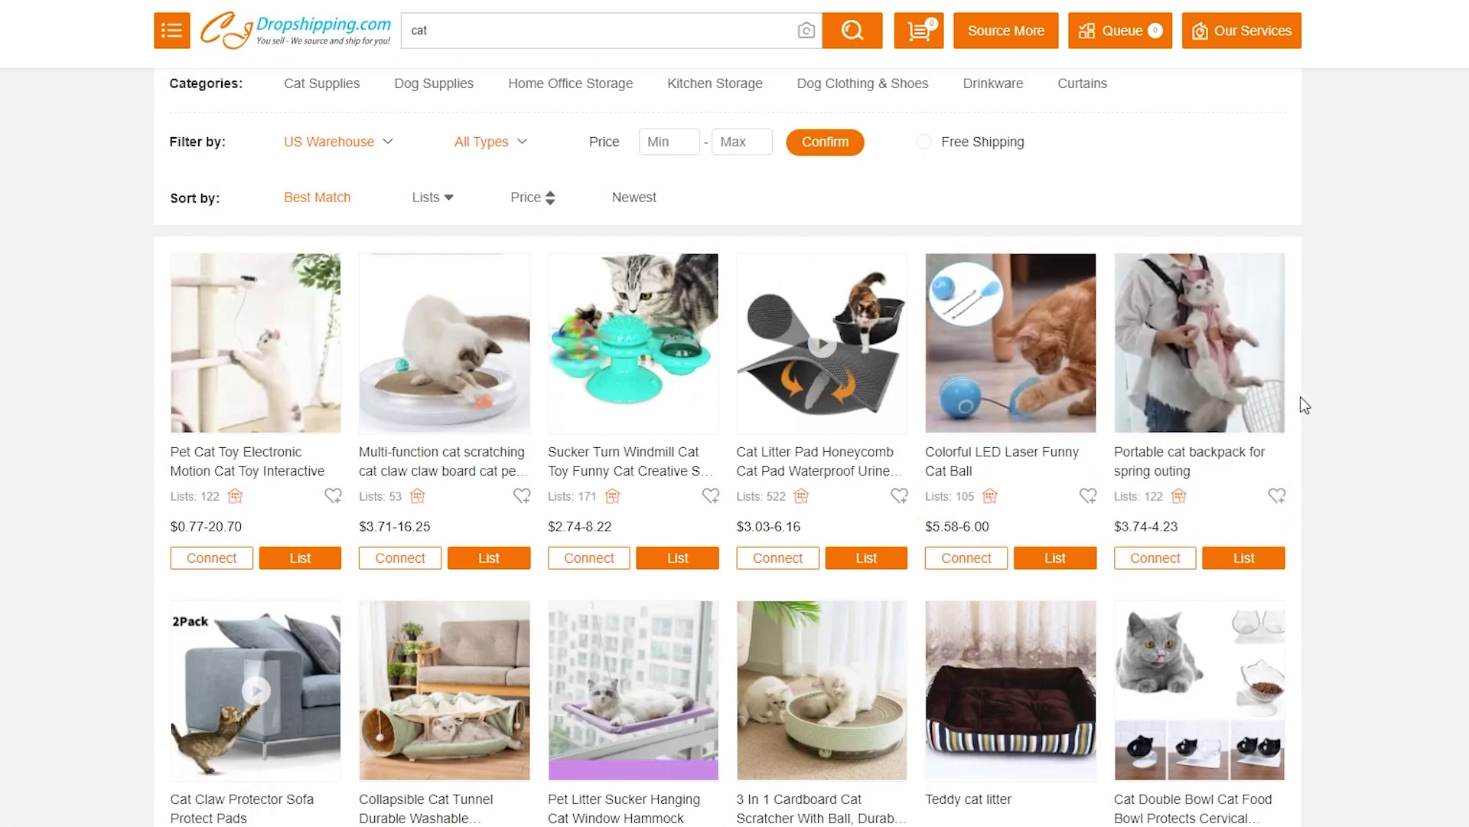
{"action": "left_click", "coordinate": [1223, 407]}
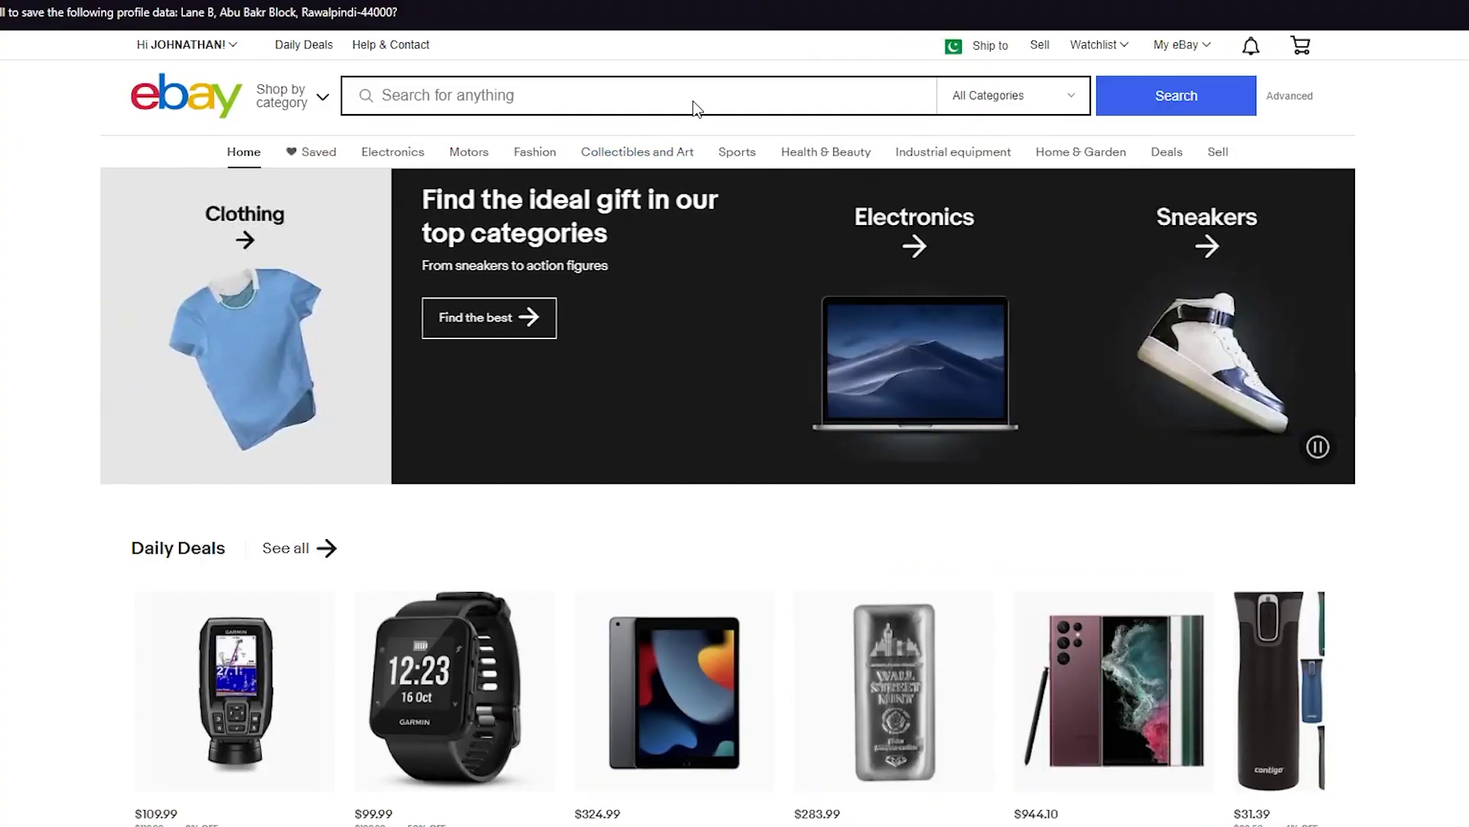
Search eBay for 'portable cat backpack for spring outing'.
{"action": "left_click", "coordinate": [695, 101]}
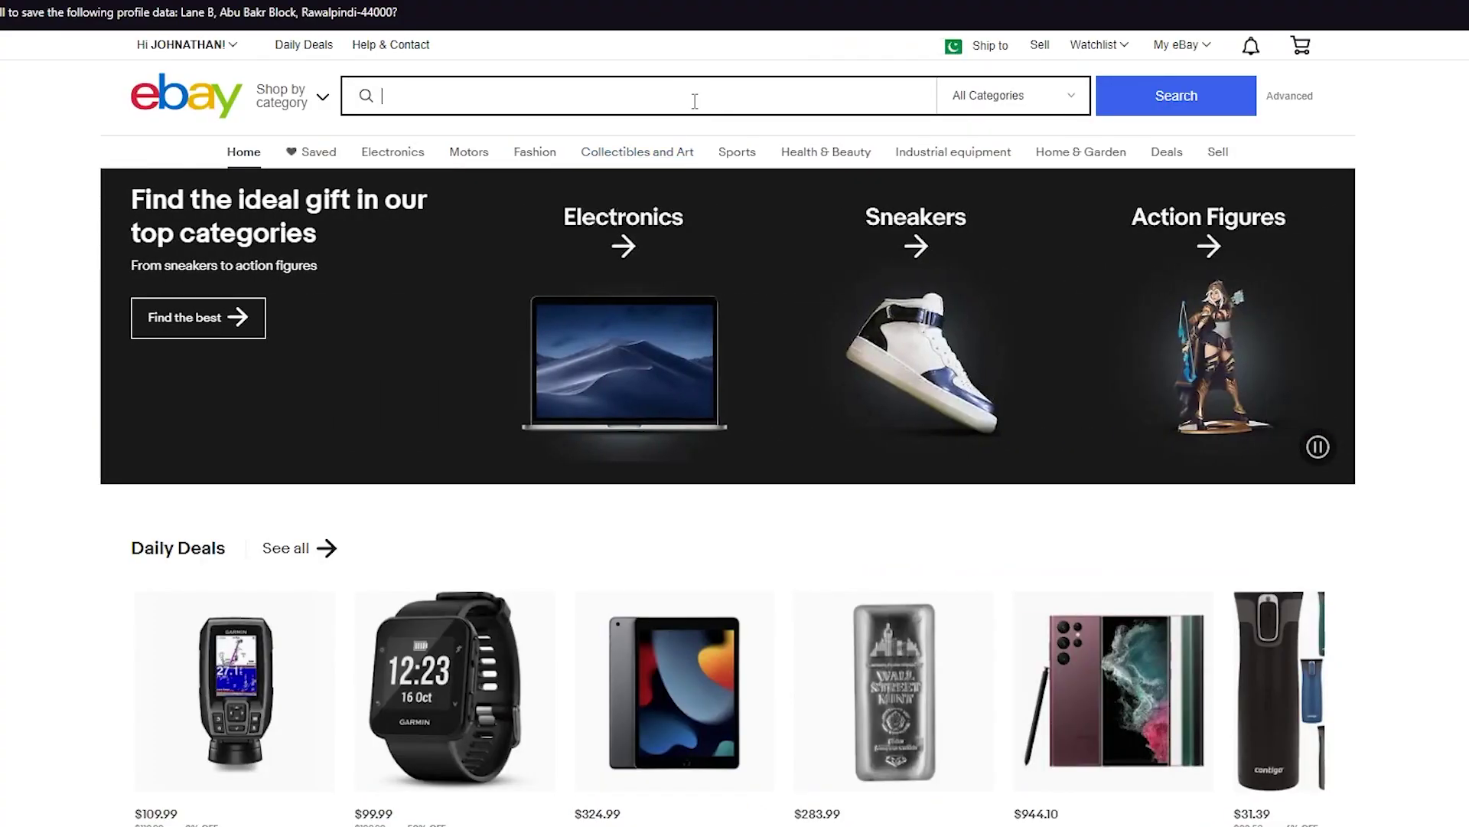
{"action": "type", "text": "portable cat backpack"}
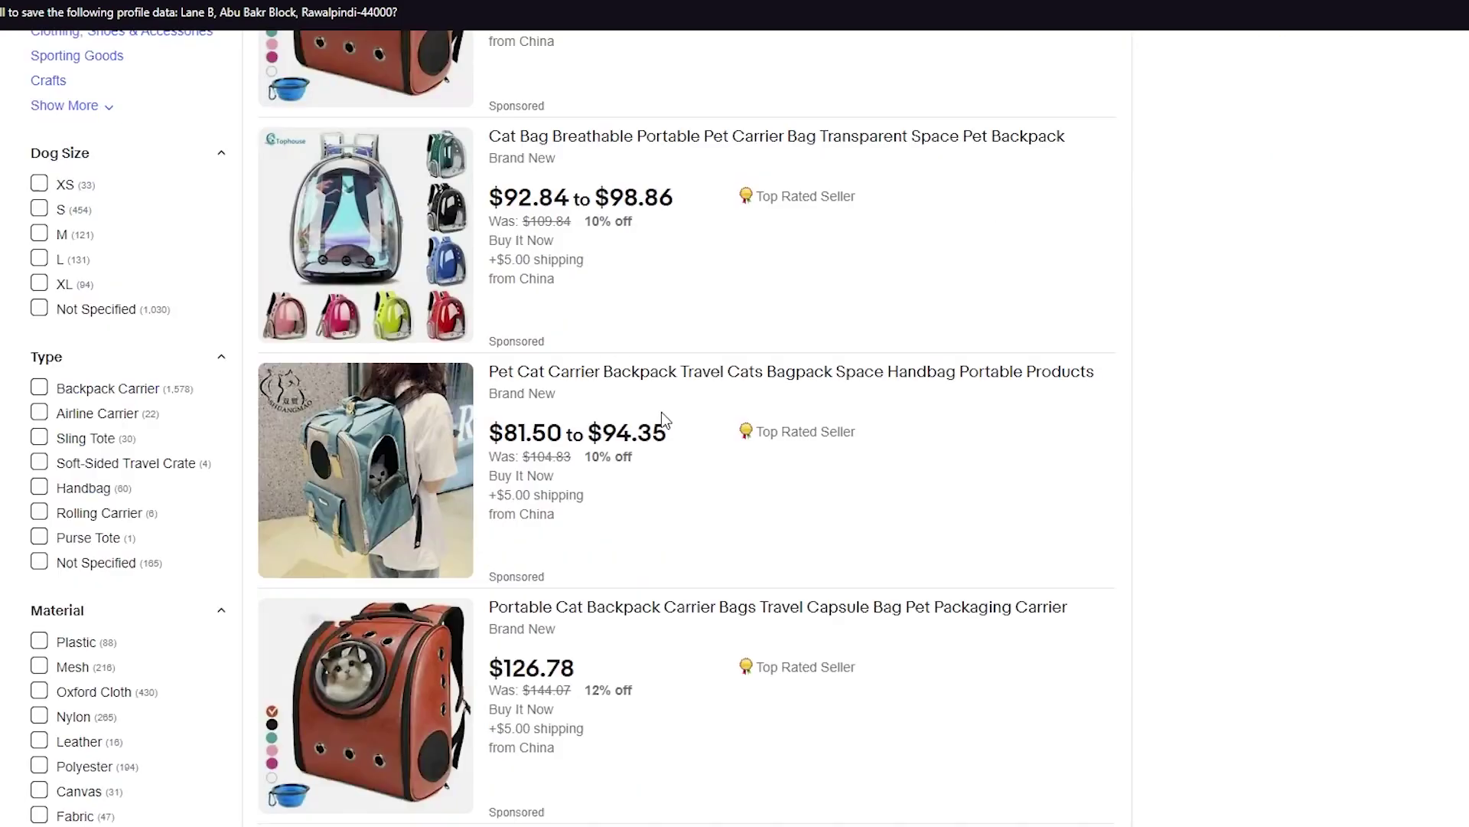
{"action": "scroll", "coordinate": [662, 412], "scroll_direction": "down", "scroll_amount": 12}
{"action": "scroll", "coordinate": [663, 420], "scroll_direction": "down", "scroll_amount": 18}
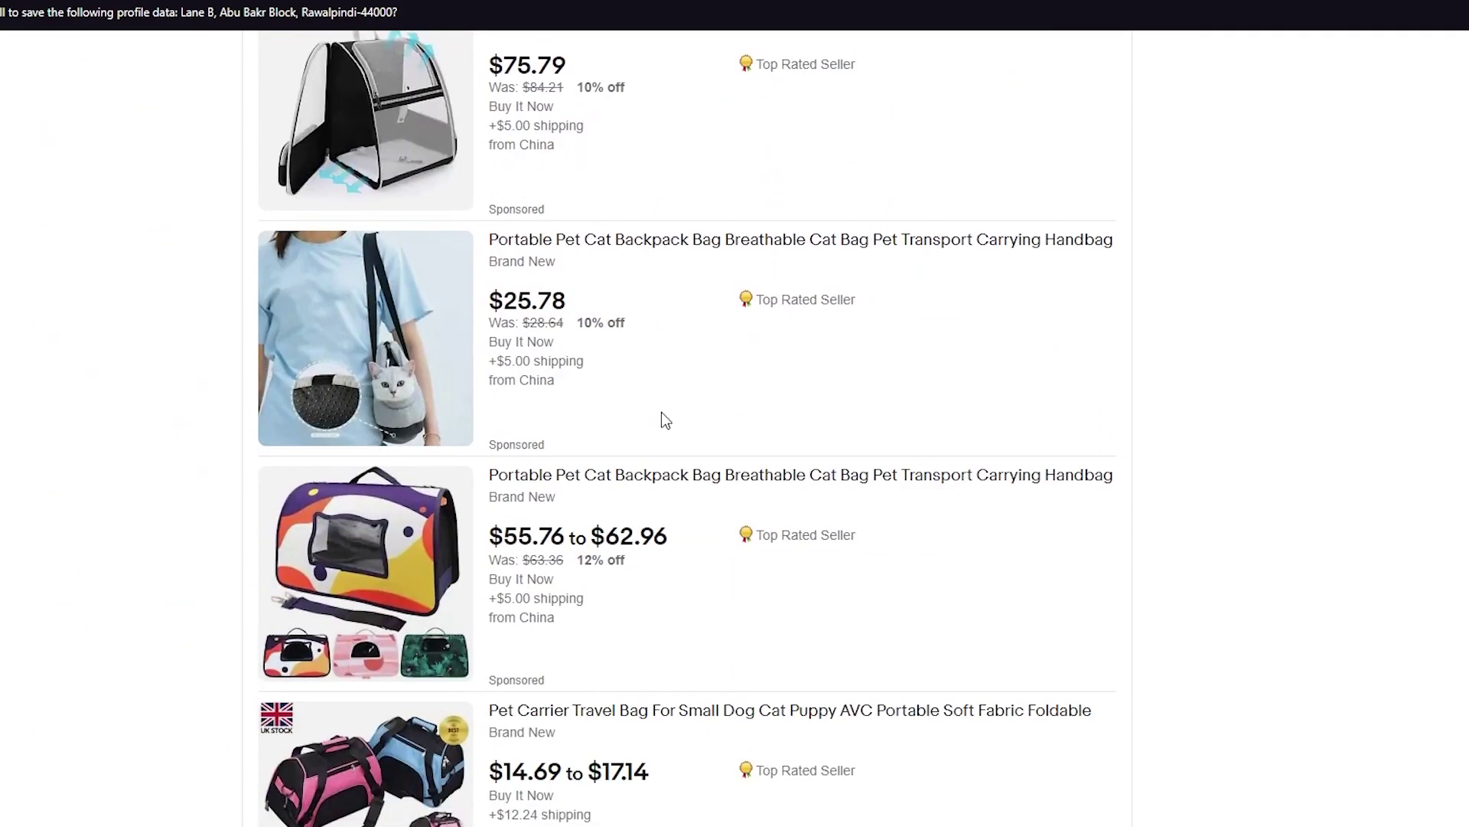
{"action": "scroll", "coordinate": [663, 419], "scroll_direction": "up", "scroll_amount": 10}
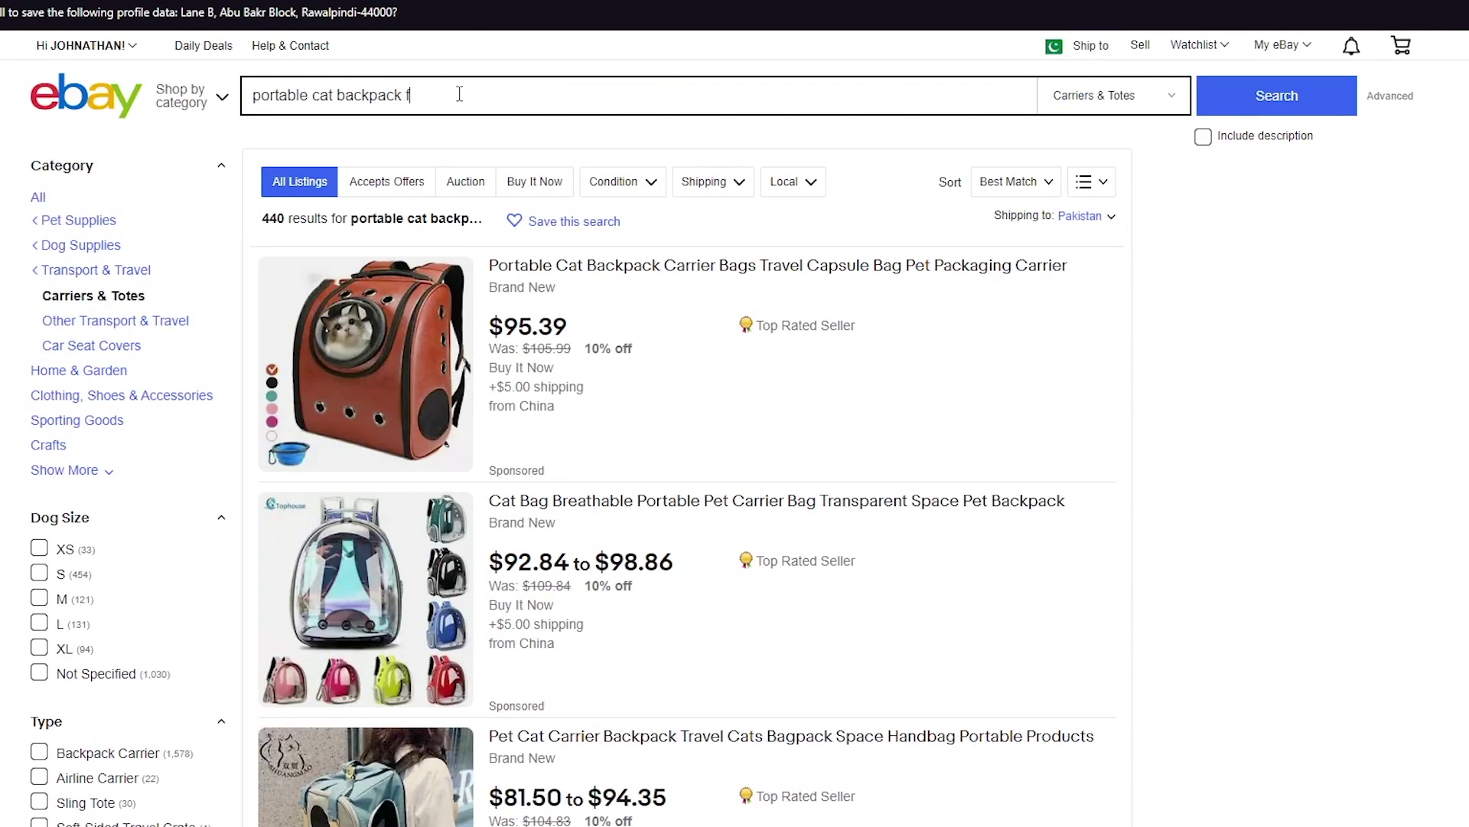
{"action": "type", "text": "g outling"}
{"action": "key", "text": "Return"}
Browse the similar results and open the brown Portable Cat Backpack Carrier listing.
{"action": "scroll", "coordinate": [629, 184], "scroll_direction": "down", "scroll_amount": 8}
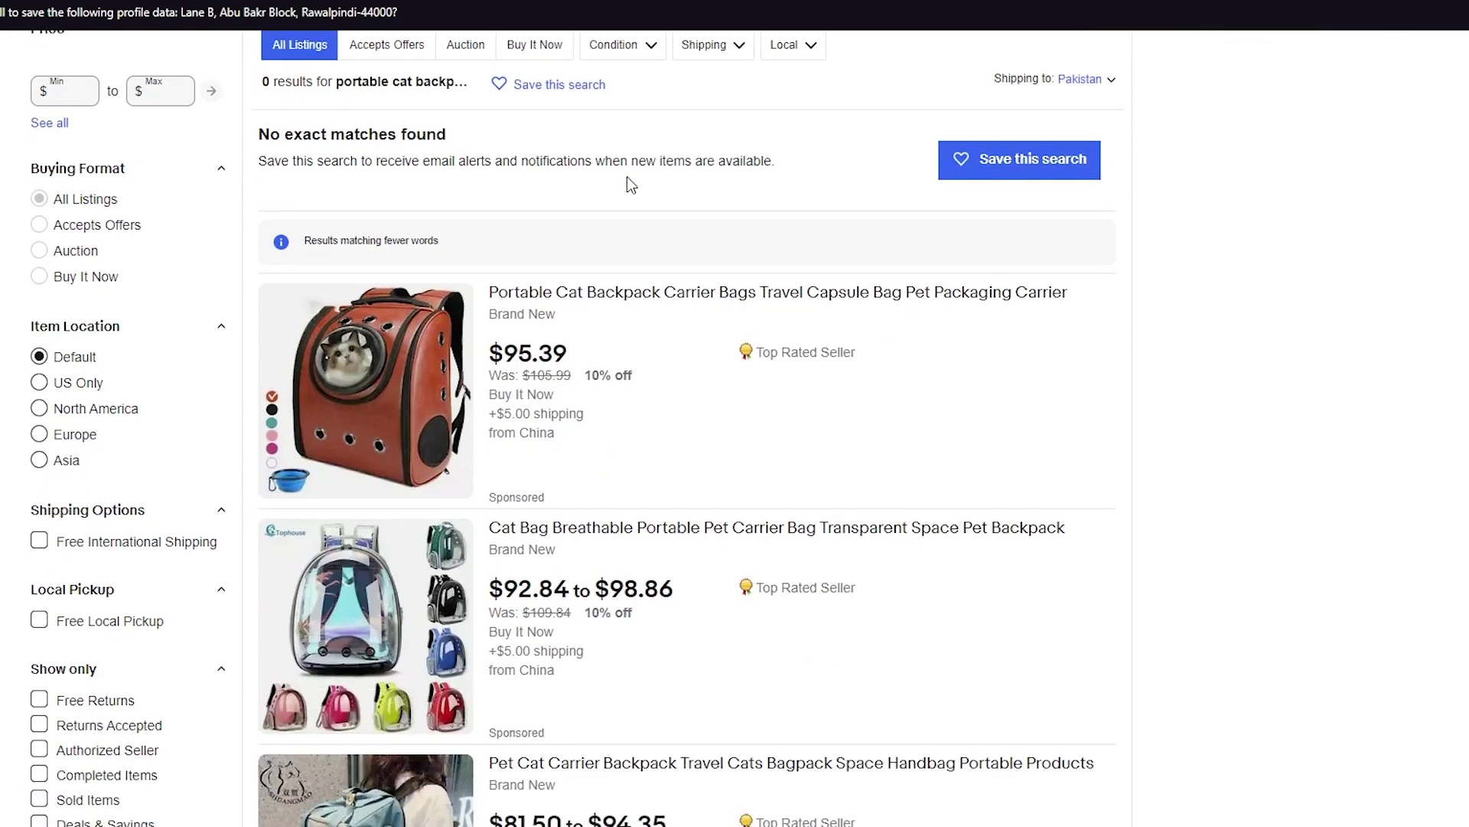
{"action": "scroll", "coordinate": [572, 366], "scroll_direction": "up", "scroll_amount": 7}
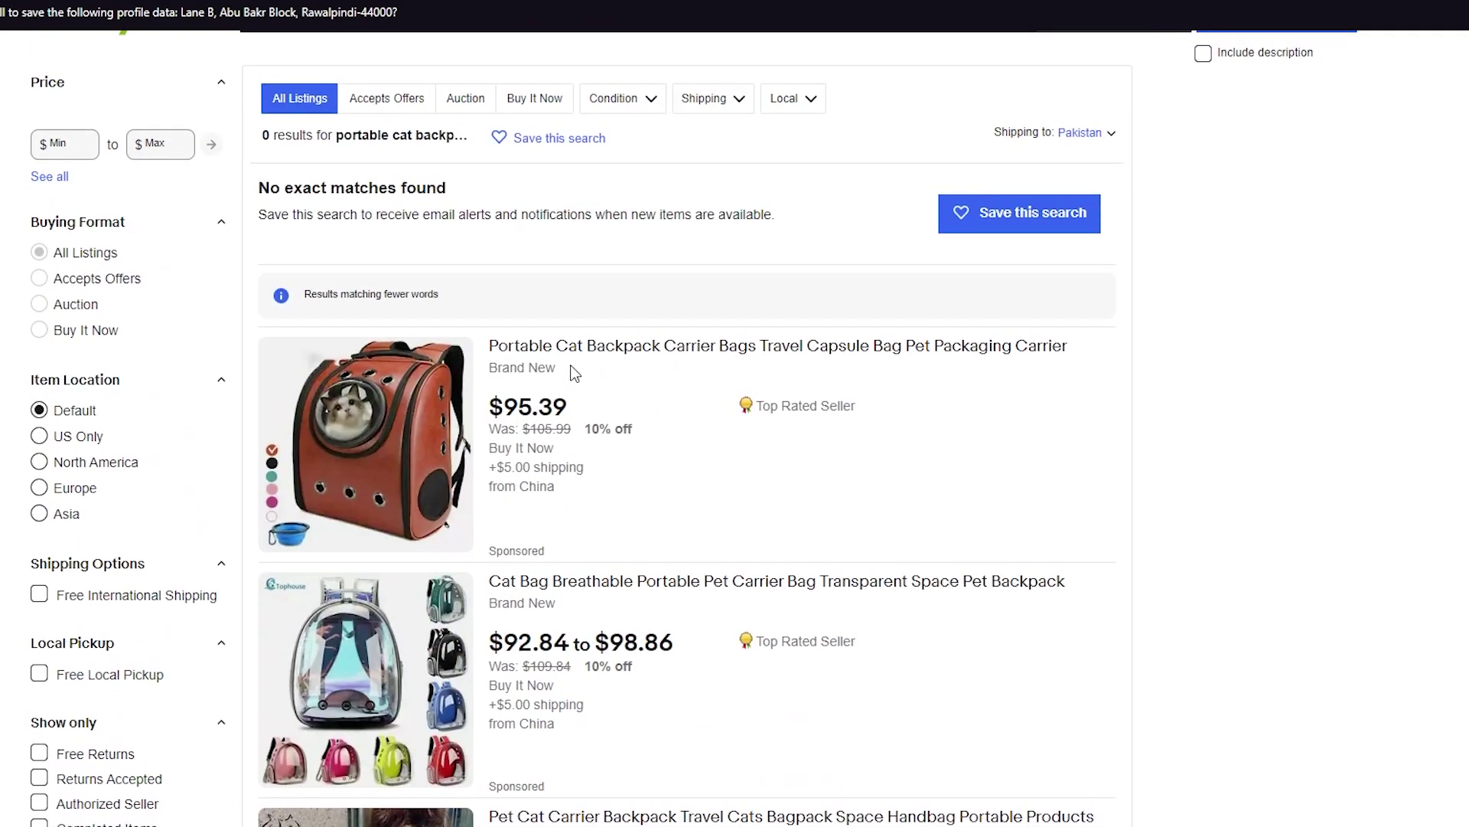
{"action": "scroll", "coordinate": [381, 184], "scroll_direction": "up", "scroll_amount": 1}
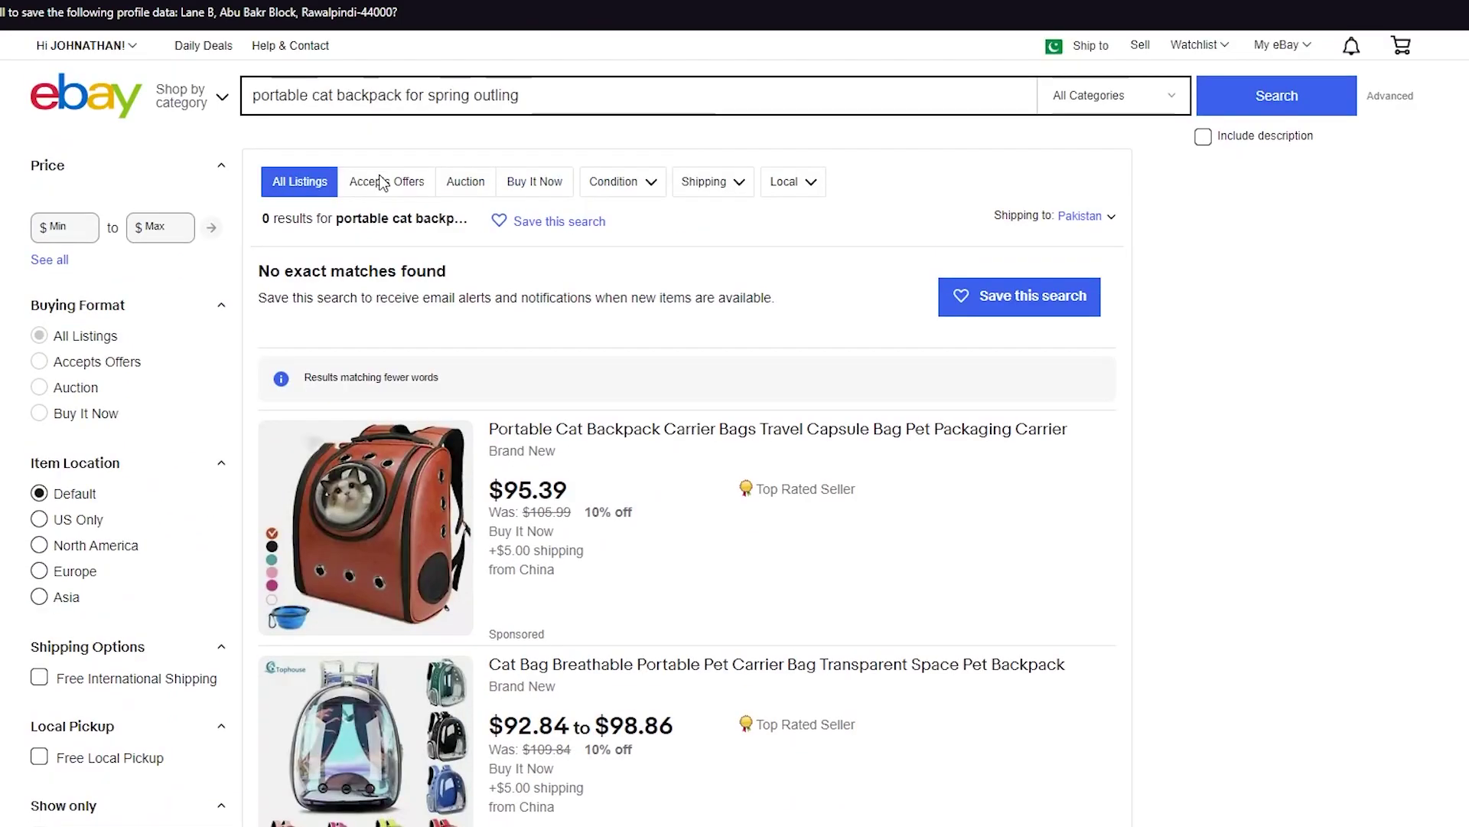
{"action": "scroll", "coordinate": [462, 294], "scroll_direction": "down", "scroll_amount": 3}
{"action": "scroll", "coordinate": [462, 294], "scroll_direction": "down", "scroll_amount": 4}
{"action": "scroll", "coordinate": [460, 293], "scroll_direction": "up", "scroll_amount": 5}
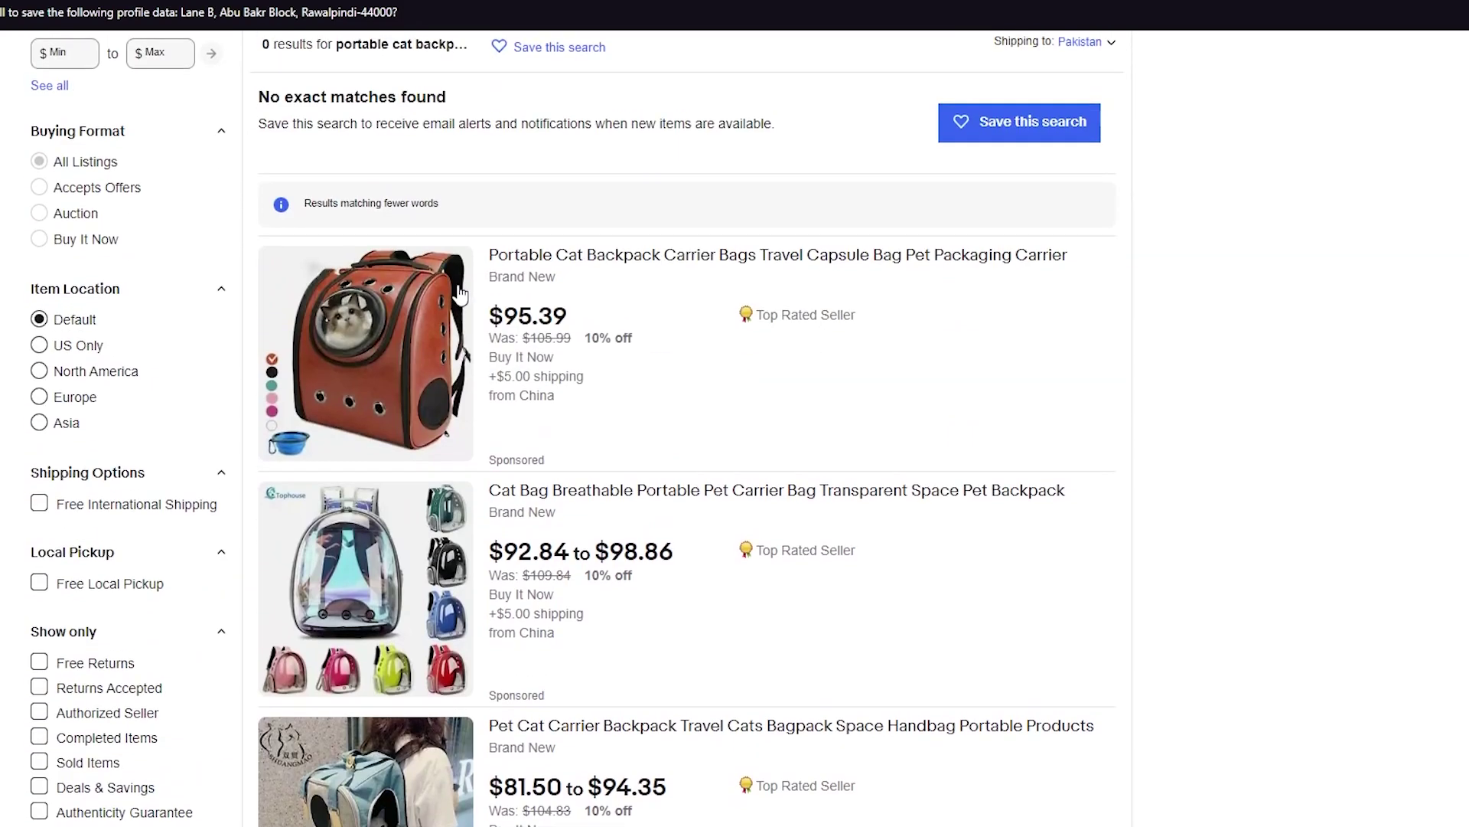
{"action": "left_click", "coordinate": [664, 261]}
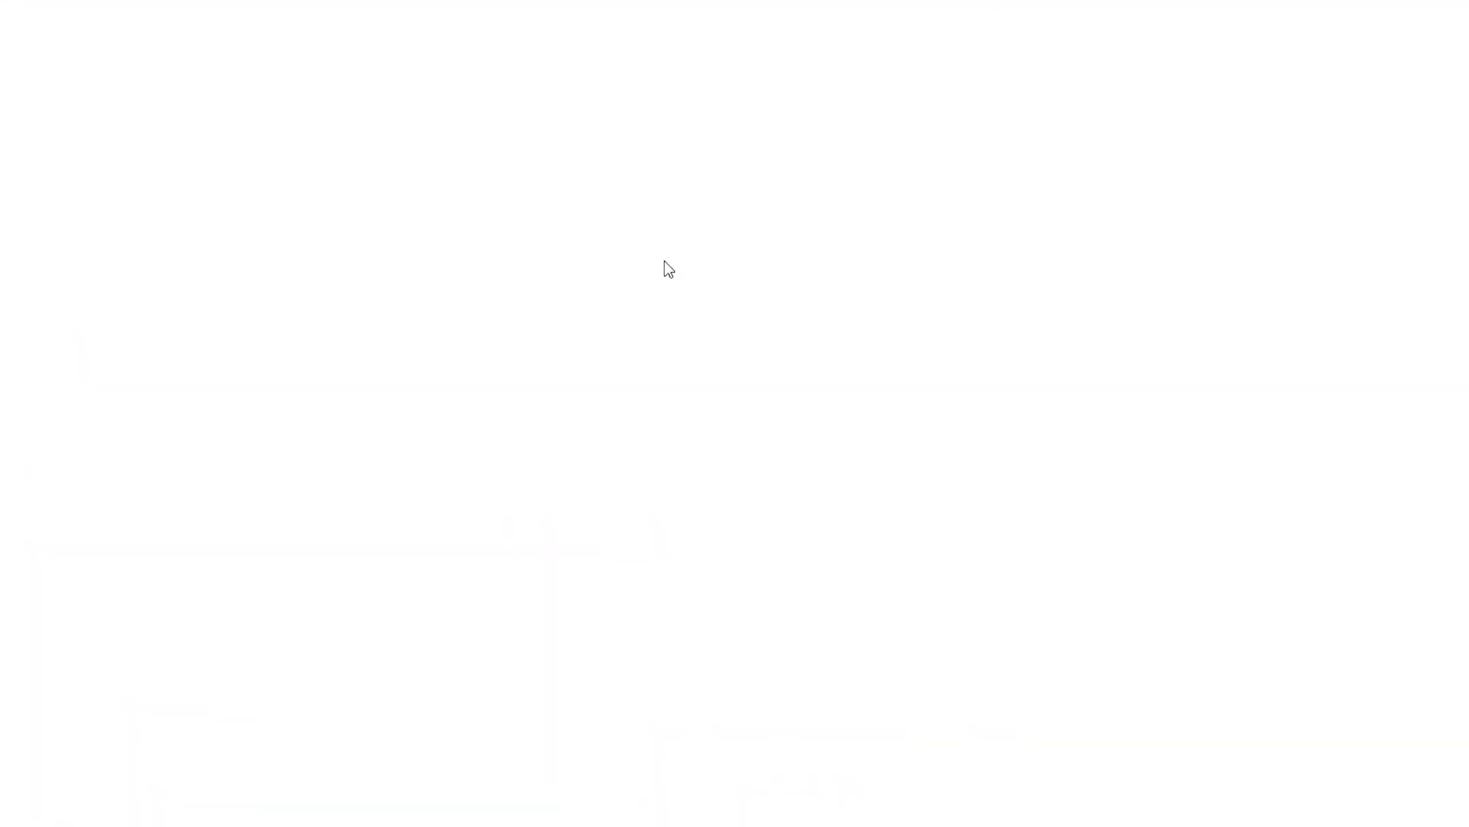
Review the listing's US $95.39 price, $5.00 shipping and delivery details.
{"action": "scroll", "coordinate": [459, 391], "scroll_direction": "down", "scroll_amount": 6}
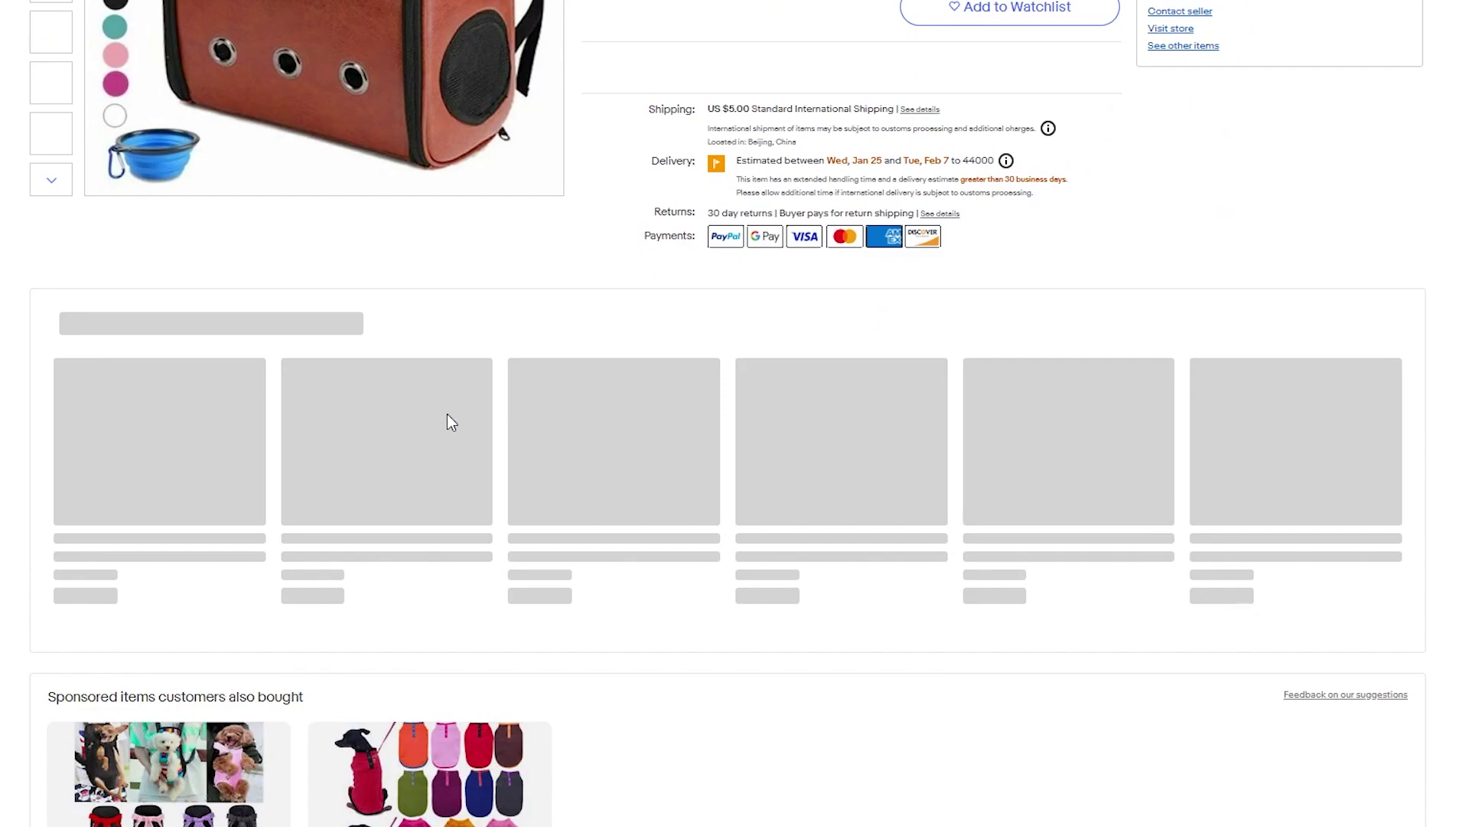
{"action": "scroll", "coordinate": [446, 420], "scroll_direction": "right", "scroll_amount": 1}
{"action": "scroll", "coordinate": [446, 420], "scroll_direction": "left", "scroll_amount": 1}
{"action": "scroll", "coordinate": [562, 247], "scroll_direction": "up", "scroll_amount": 3}
{"action": "scroll", "coordinate": [562, 246], "scroll_direction": "up", "scroll_amount": 3}
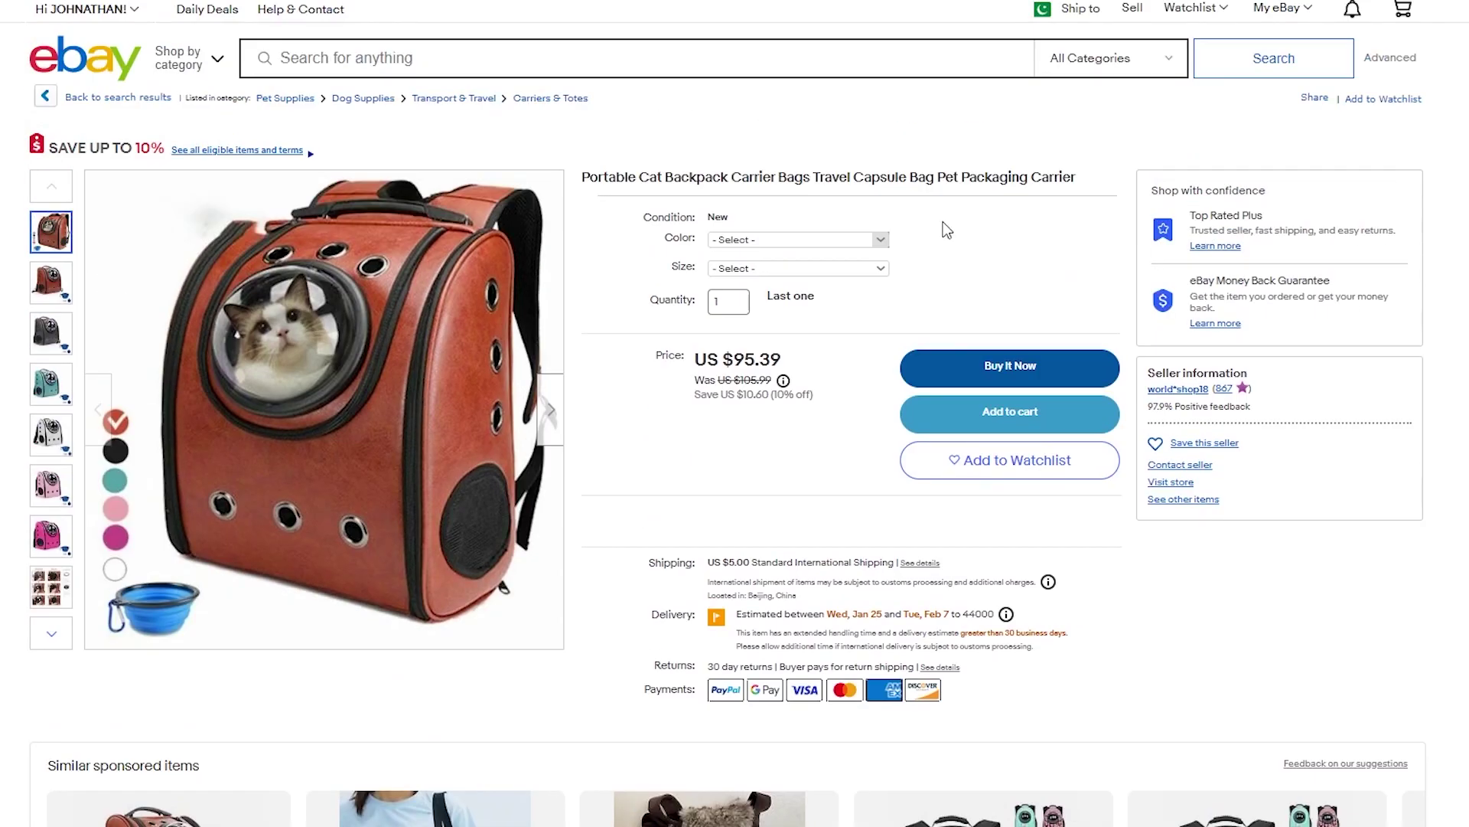
{"action": "scroll", "coordinate": [582, 515], "scroll_direction": "down", "scroll_amount": 5}
{"action": "scroll", "coordinate": [589, 397], "scroll_direction": "up", "scroll_amount": 2}
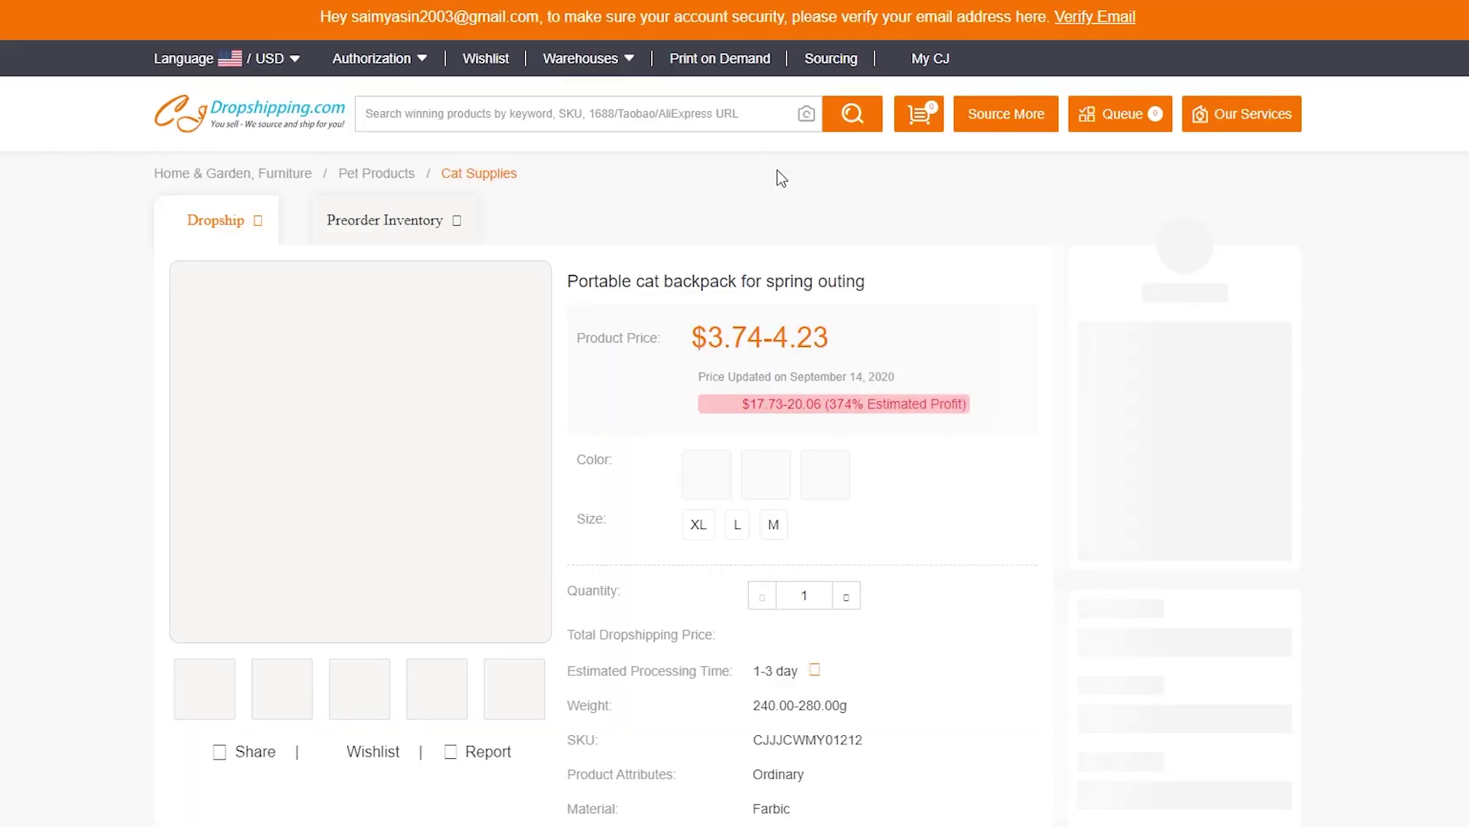
Check the CJ cat backpack's $3.74–4.23 price, shipping and total fees, then open the eBay transparent pet backpack listing.
{"action": "scroll", "coordinate": [780, 178], "scroll_direction": "down", "scroll_amount": 5}
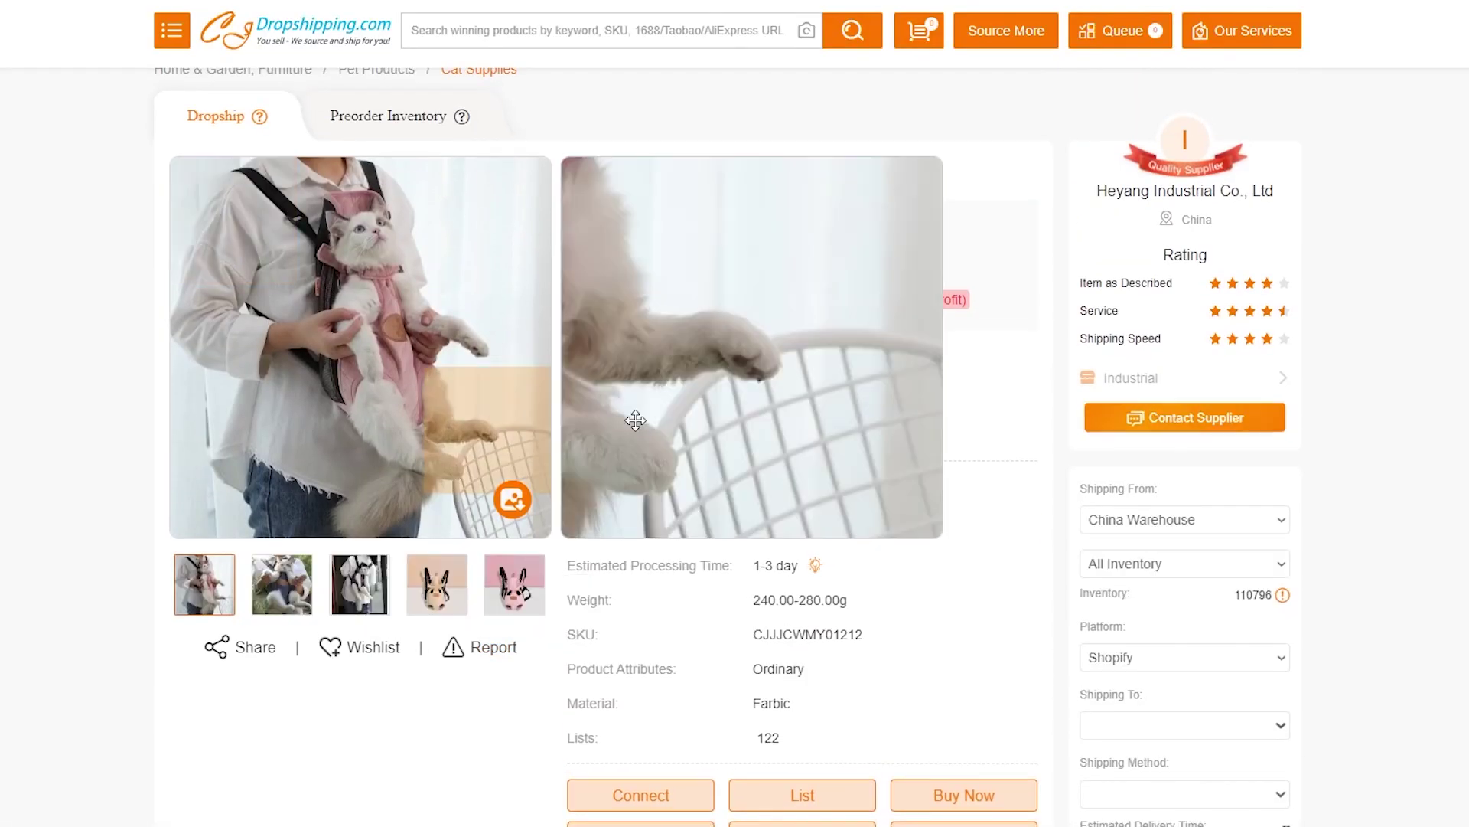
{"action": "scroll", "coordinate": [765, 421], "scroll_direction": "down", "scroll_amount": 1}
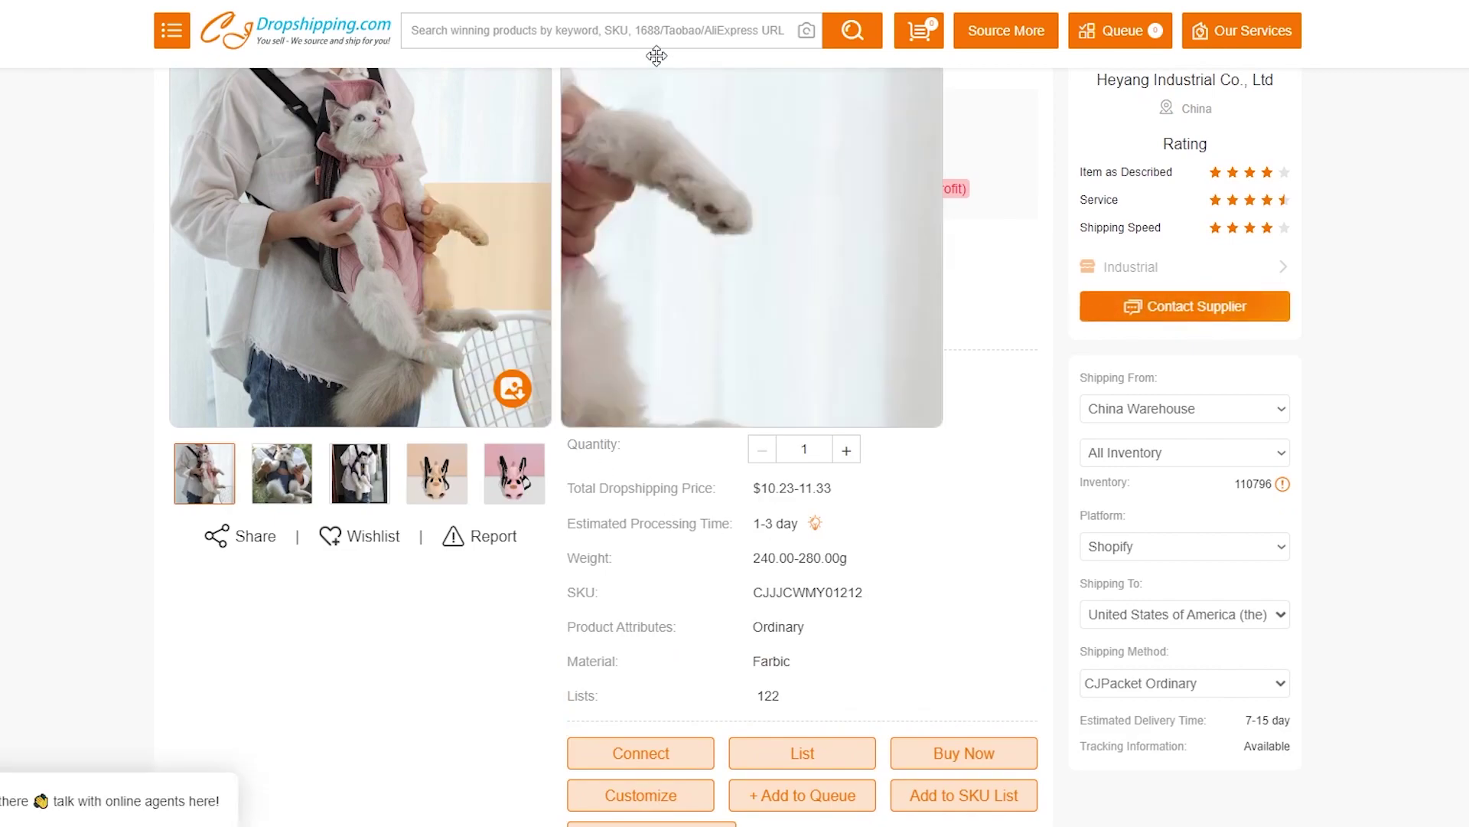
{"action": "scroll", "coordinate": [902, 318], "scroll_direction": "up", "scroll_amount": 3}
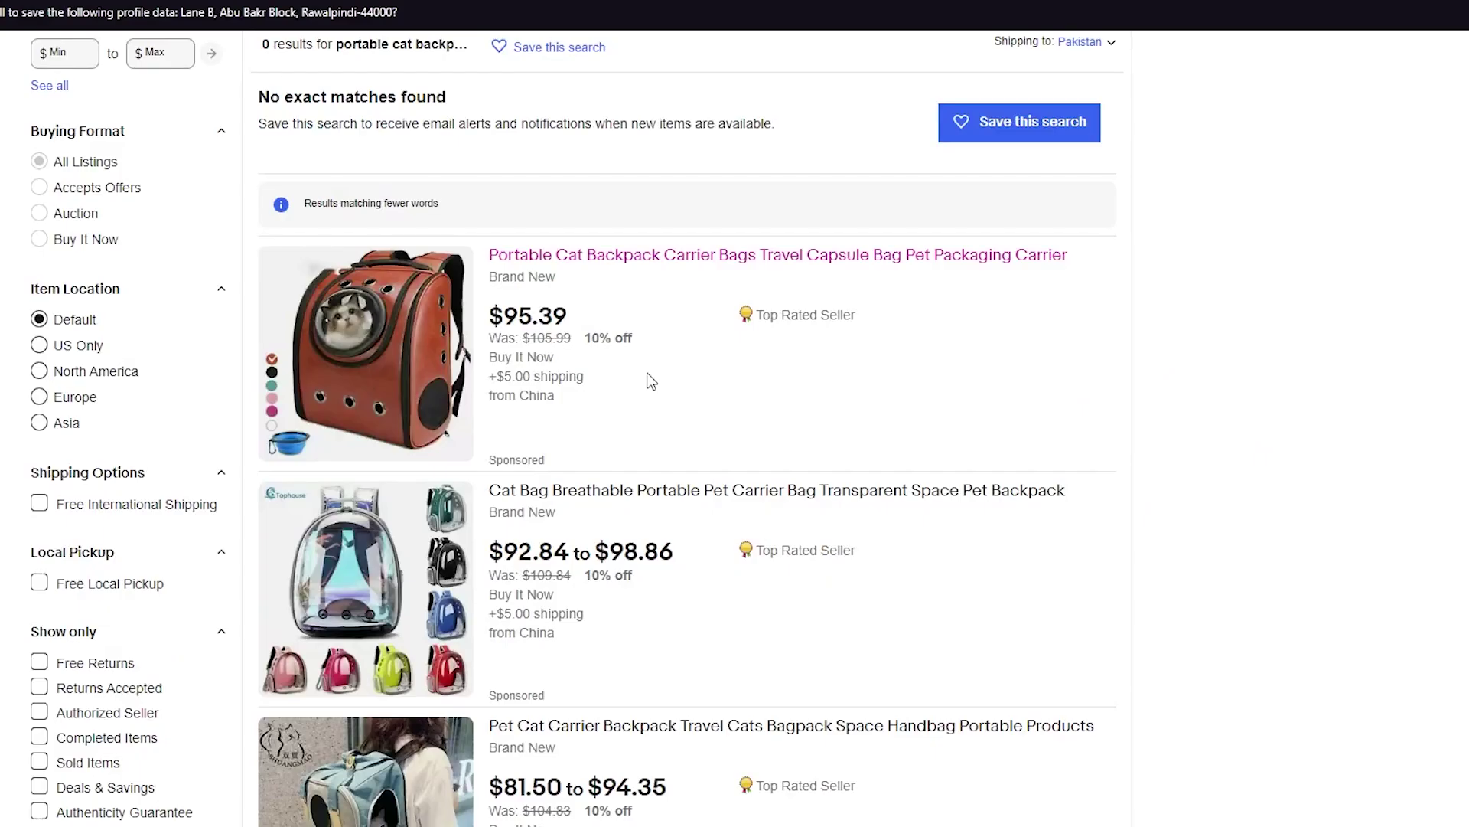
{"action": "scroll", "coordinate": [603, 574], "scroll_direction": "down", "scroll_amount": 1}
{"action": "left_click", "coordinate": [718, 426]}
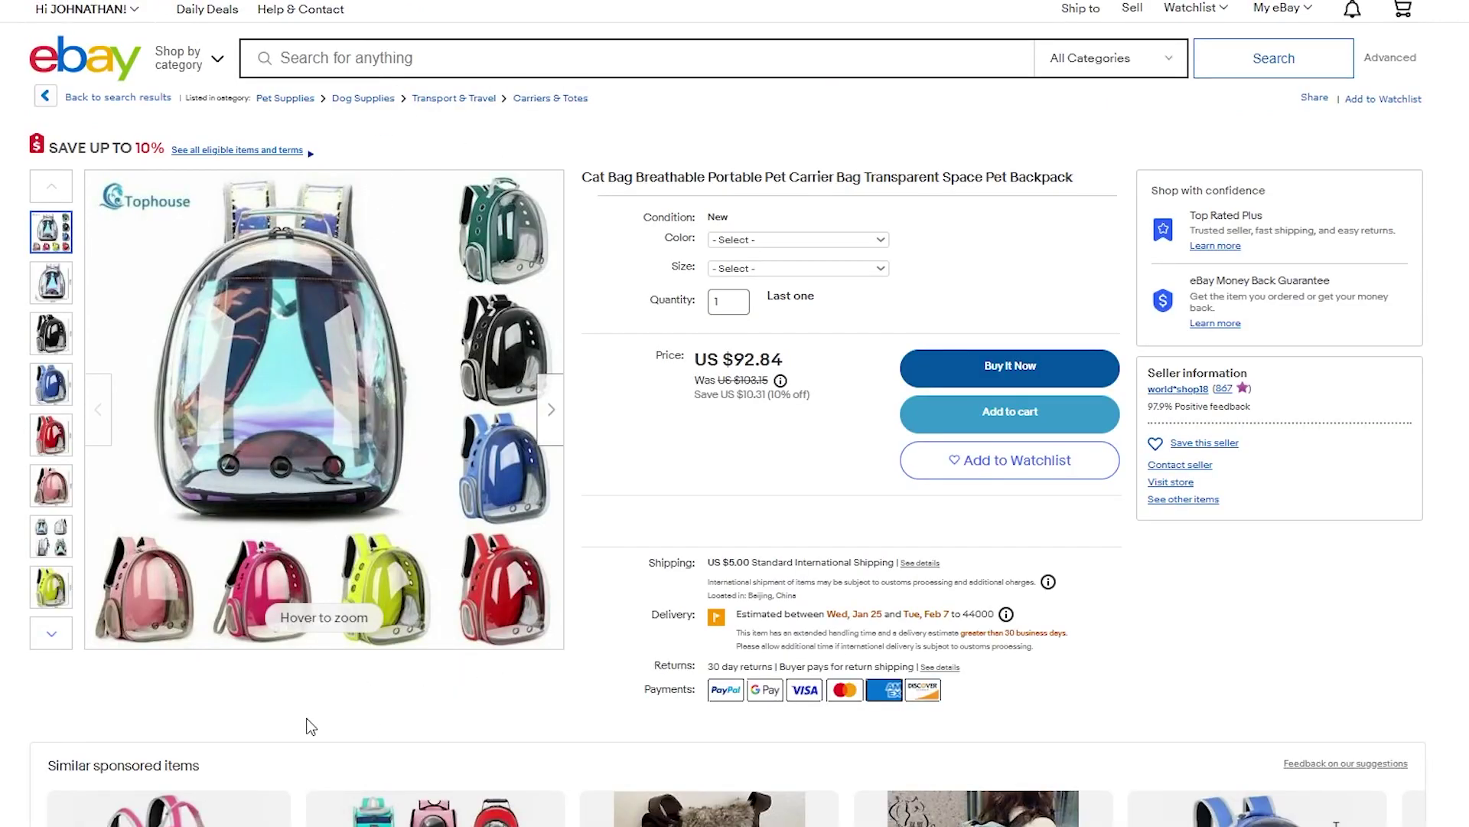
Inspect the US $92.84 transparent Cat Bag pet carrier listing's image and start a new browser tab.
{"action": "right_click", "coordinate": [426, 701]}
{"action": "left_click", "coordinate": [332, 693]}
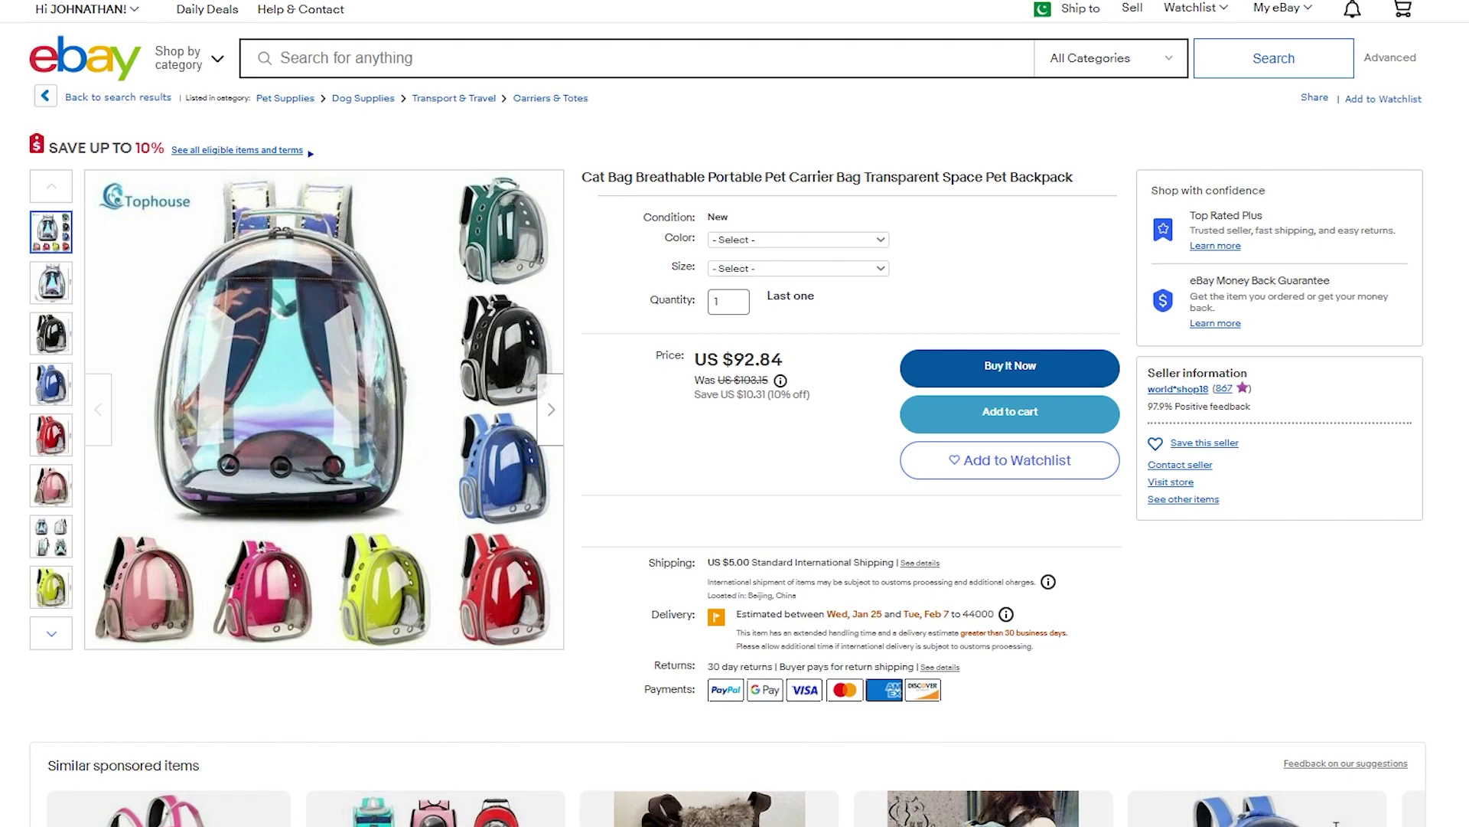
{"action": "key", "text": "ctrl+t"}
Explore Google Trends interest in 'cat' over the past 12 months in Pakistan.
{"action": "type", "text": "google tr"}
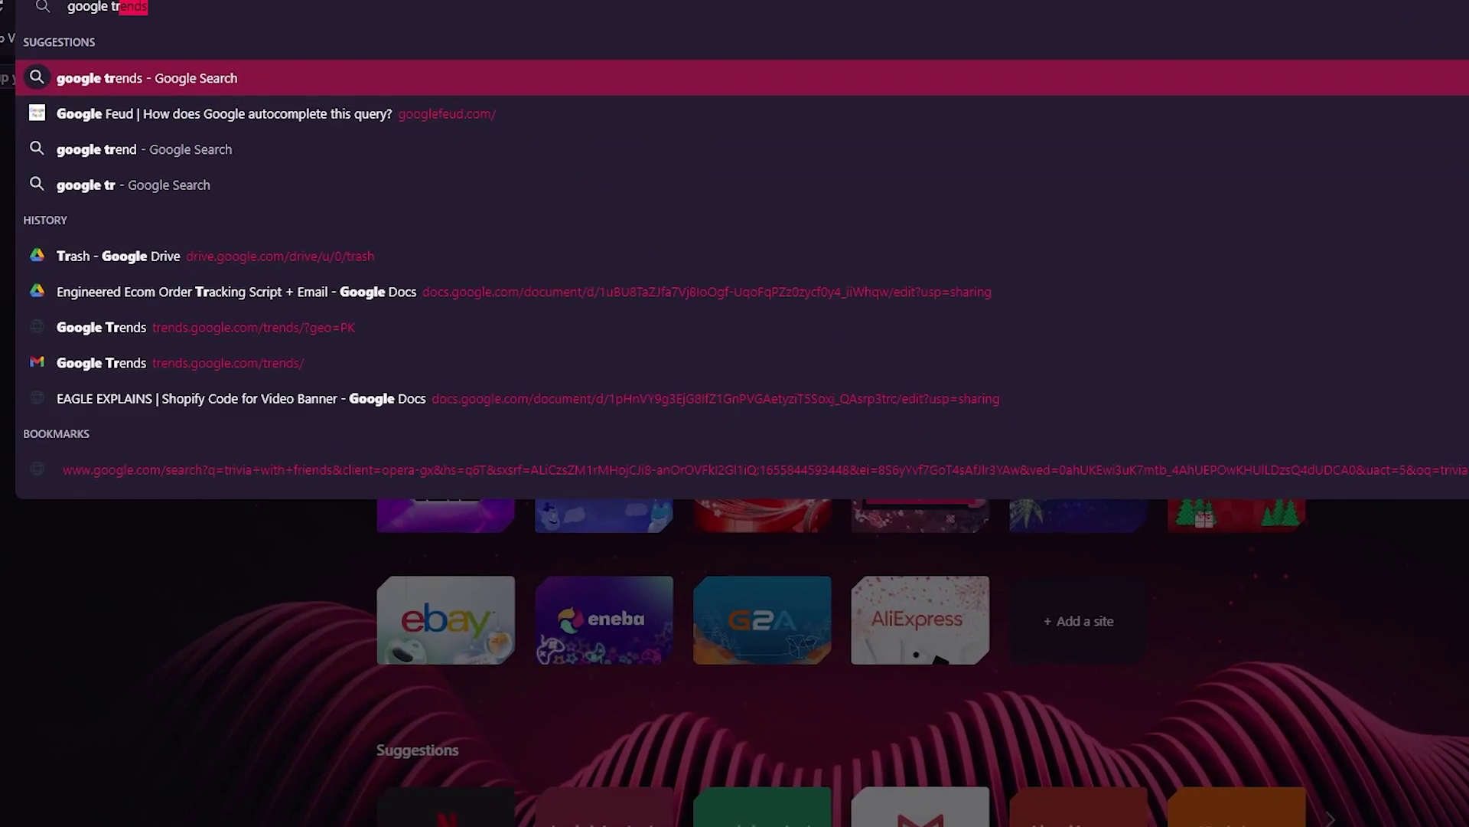
{"action": "type", "text": "ends"}
{"action": "key", "text": "Return"}
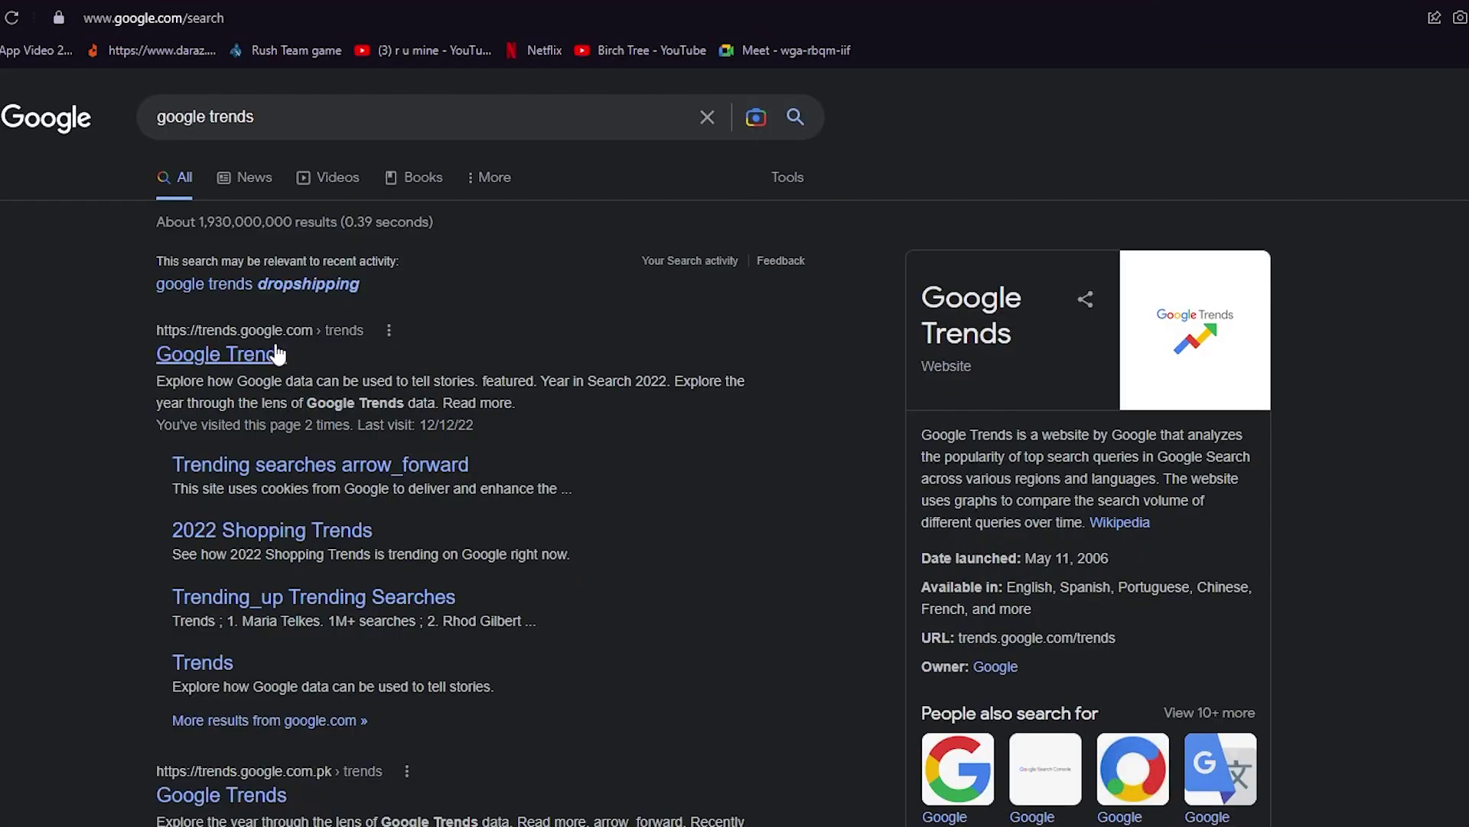
{"action": "left_click", "coordinate": [277, 353]}
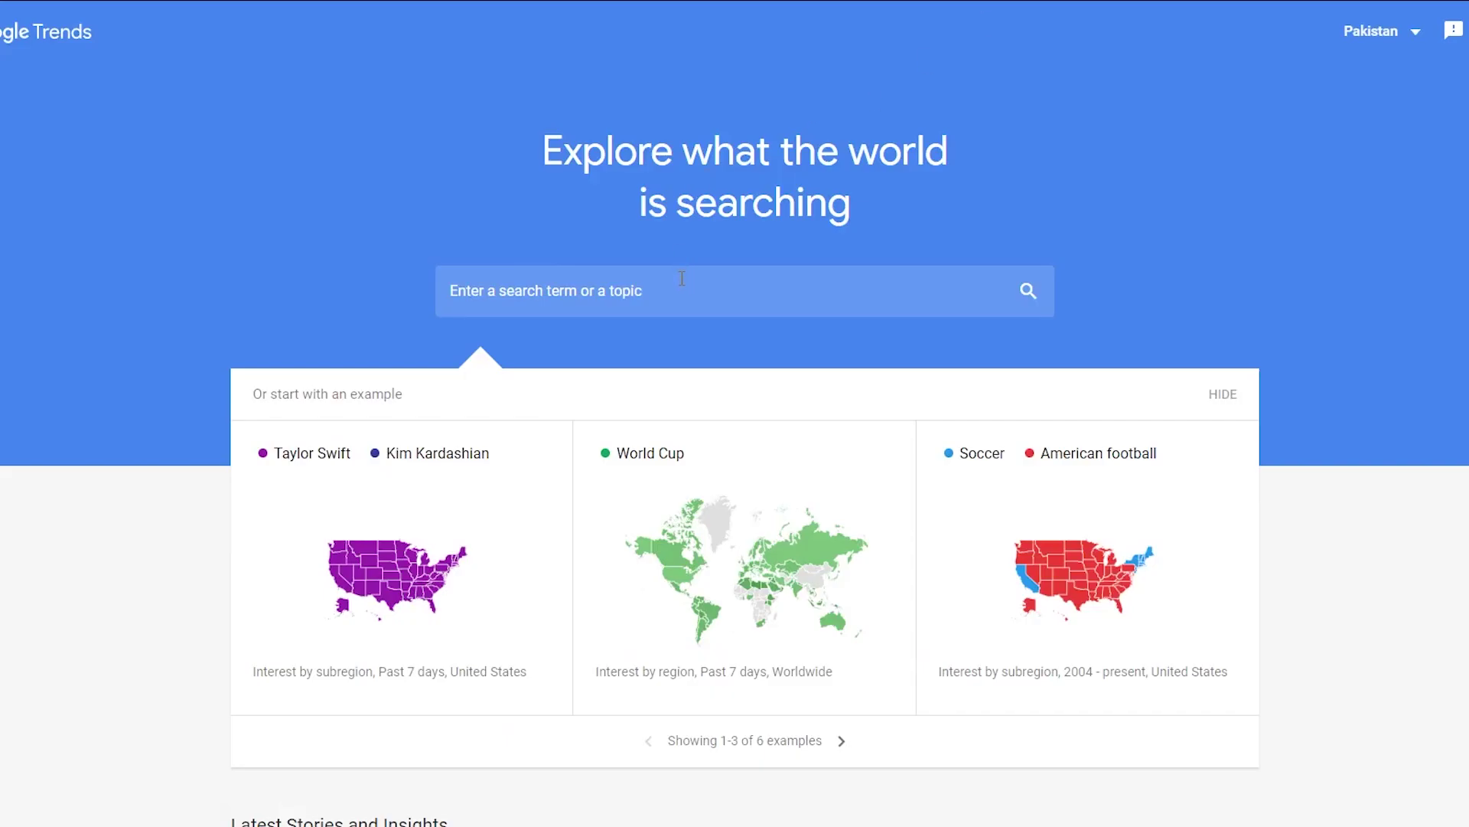
{"action": "left_click", "coordinate": [682, 278]}
{"action": "type", "text": "cat"}
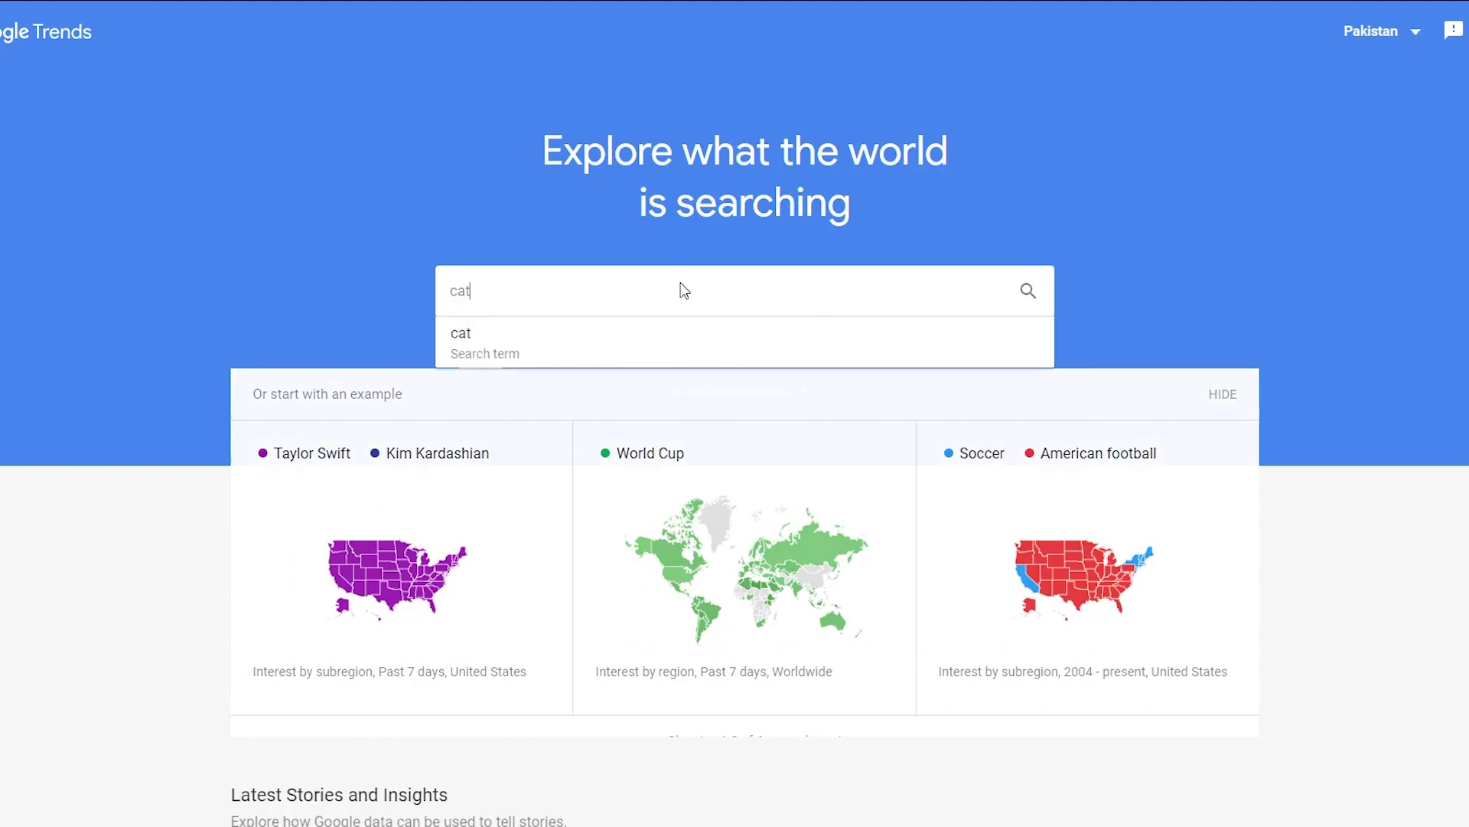
{"action": "key", "text": "Return"}
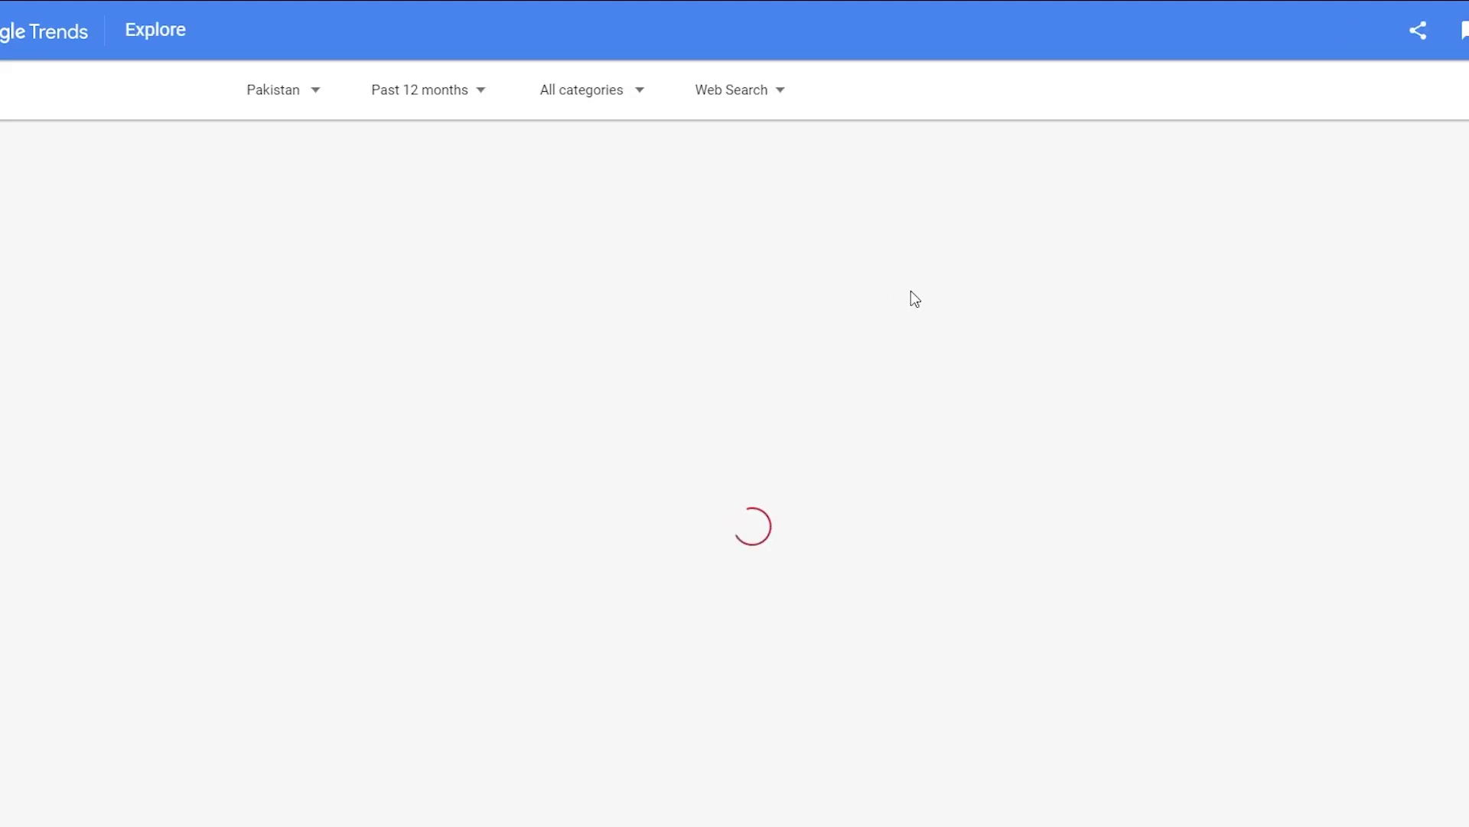
{"action": "scroll", "coordinate": [677, 414], "scroll_direction": "down", "scroll_amount": 2}
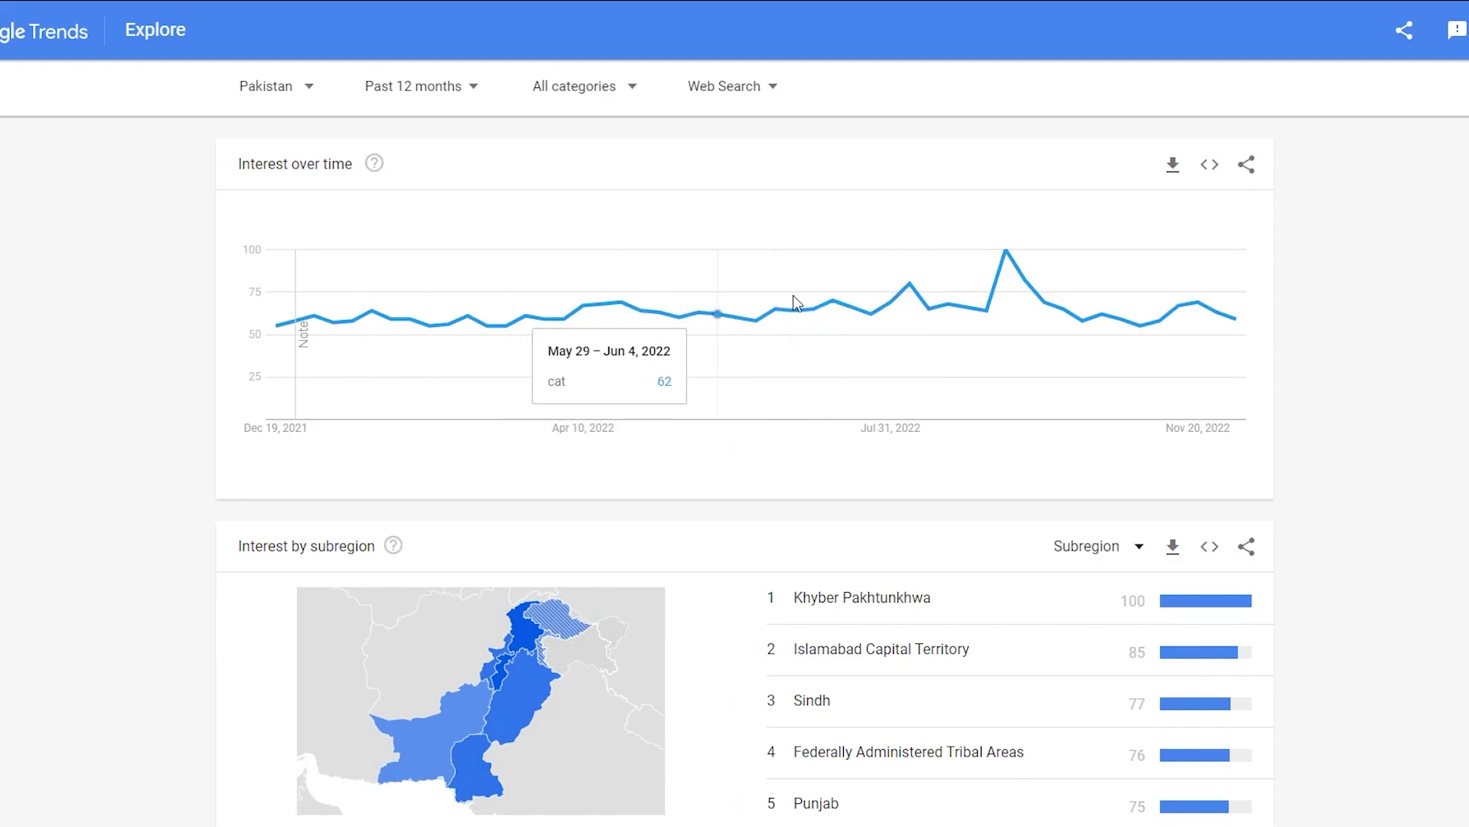
{"action": "scroll", "coordinate": [816, 304], "scroll_direction": "up", "scroll_amount": 2}
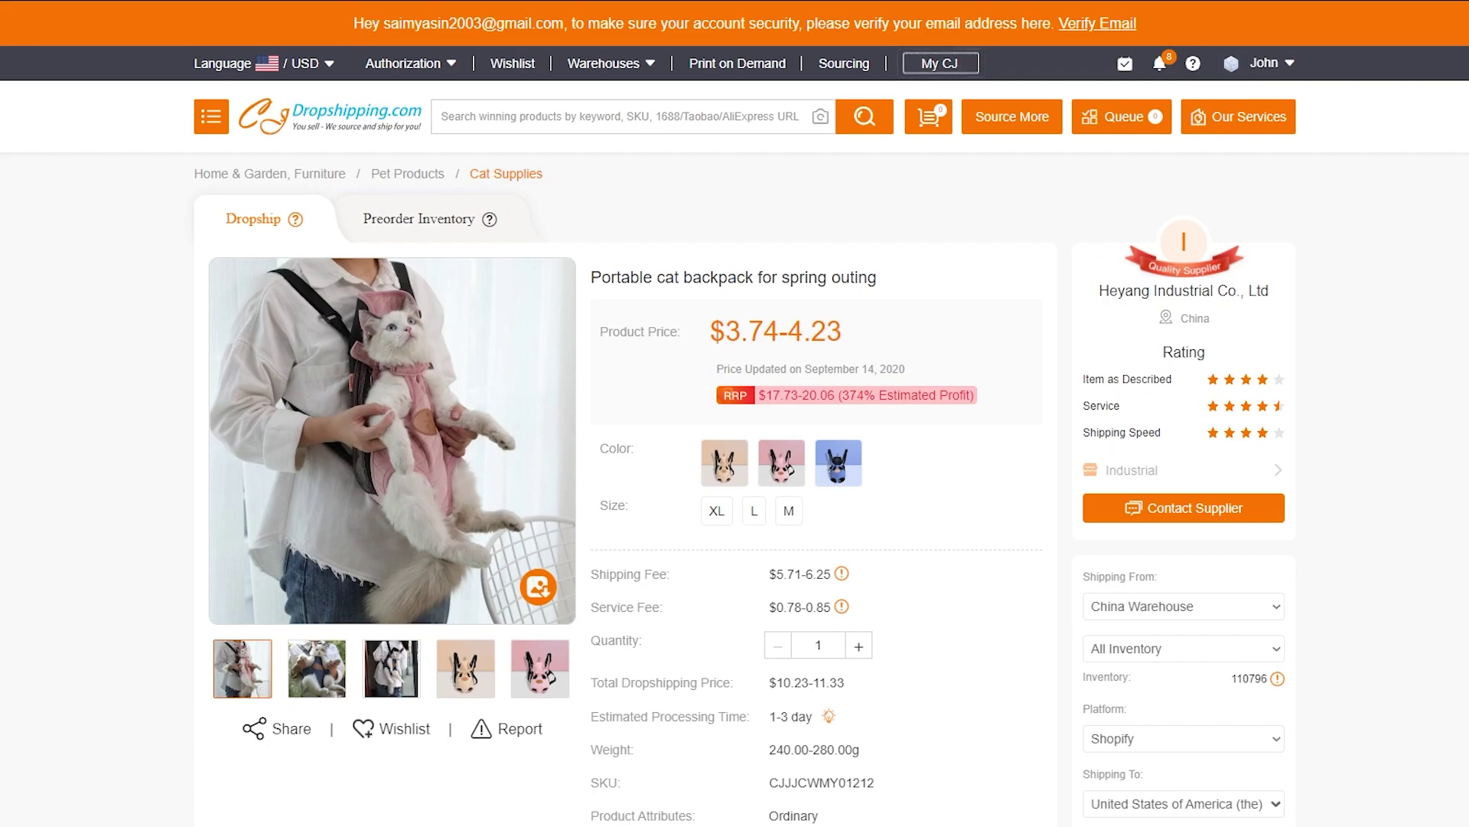
Go from the cat backpack product page to the My CJ account dashboard.
{"action": "scroll", "coordinate": [684, 427], "scroll_direction": "down", "scroll_amount": 1}
{"action": "scroll", "coordinate": [684, 427], "scroll_direction": "down", "scroll_amount": 2}
{"action": "scroll", "coordinate": [684, 427], "scroll_direction": "up", "scroll_amount": 3}
{"action": "left_click", "coordinate": [938, 63]}
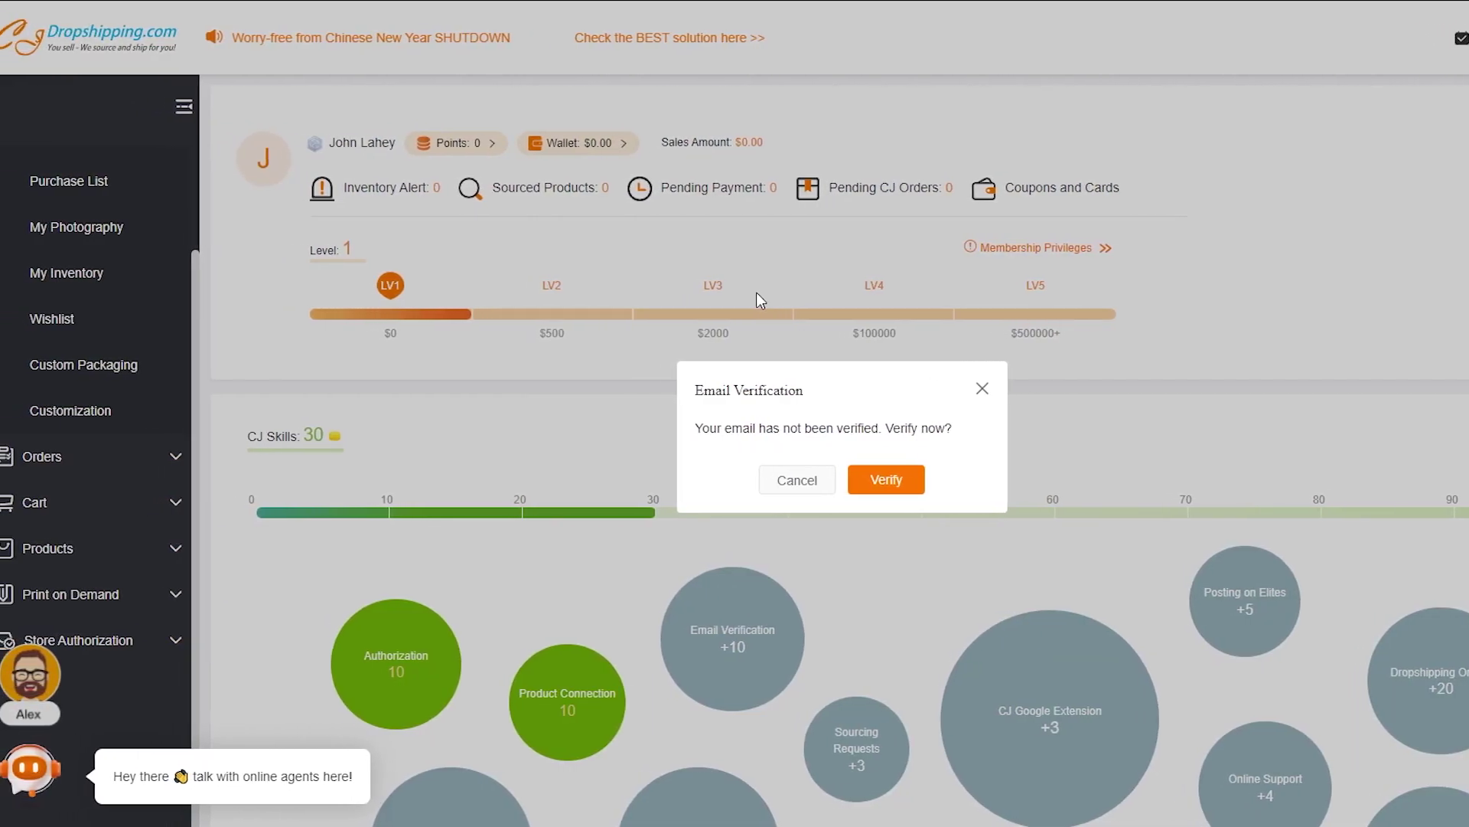
Close the email verification prompt and bring up Orders Tracking from the Orders sidebar section.
{"action": "left_click", "coordinate": [981, 388]}
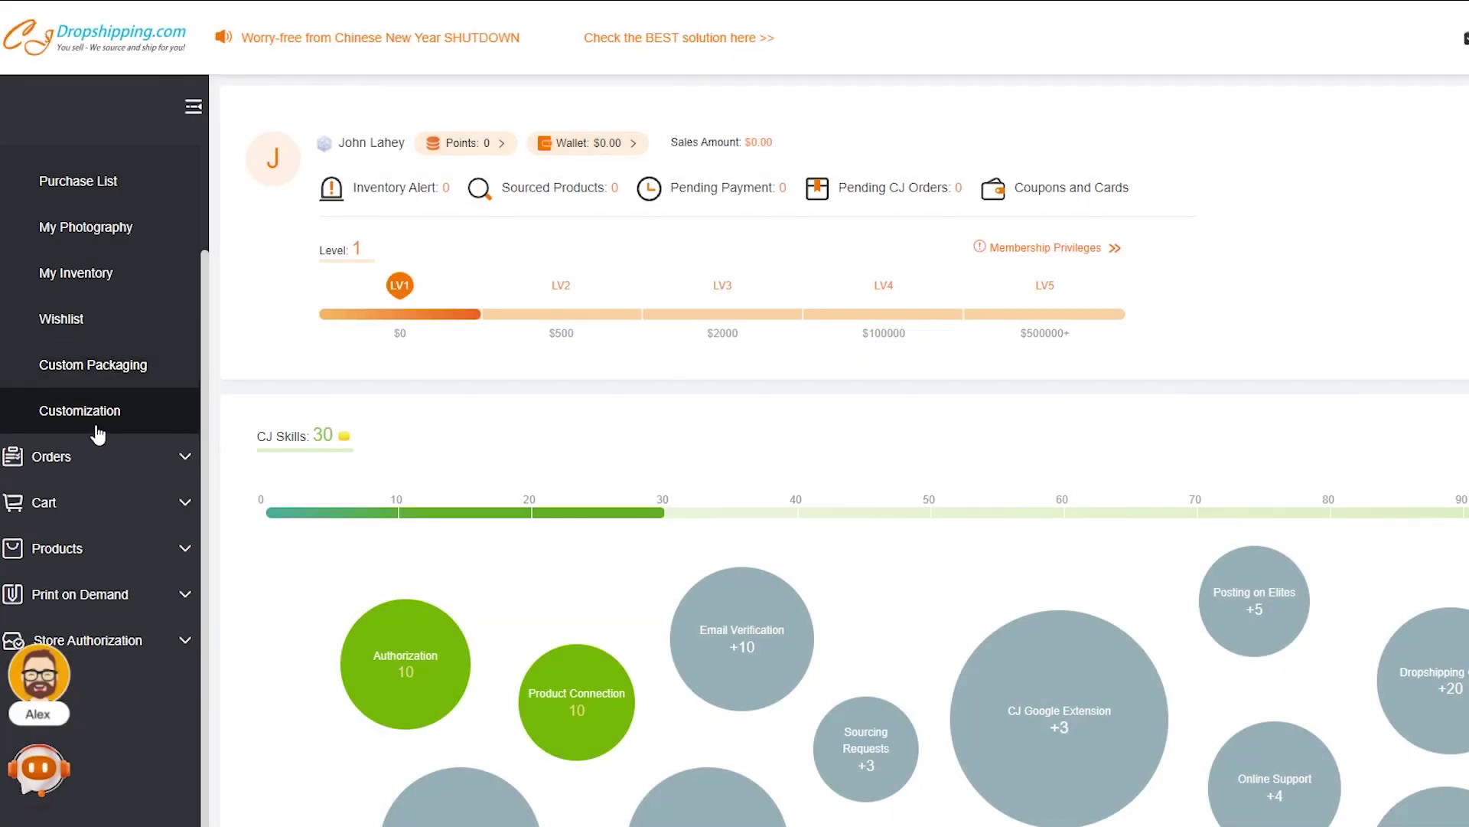
{"action": "left_click", "coordinate": [77, 458]}
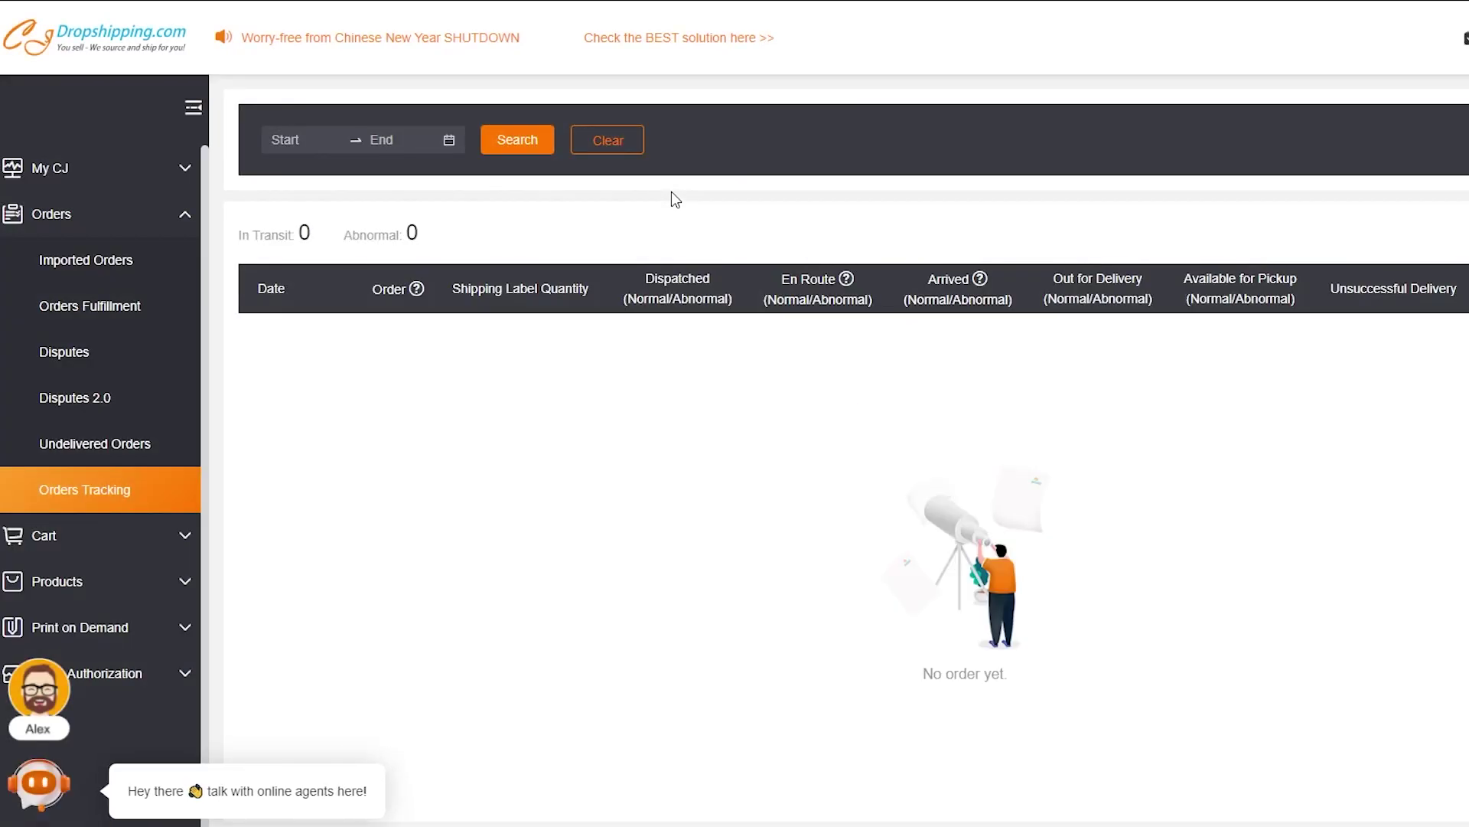
Sync the store from Imported Orders and accept the Completed (Abnormal) result with 0 orders.
{"action": "left_click", "coordinate": [79, 260]}
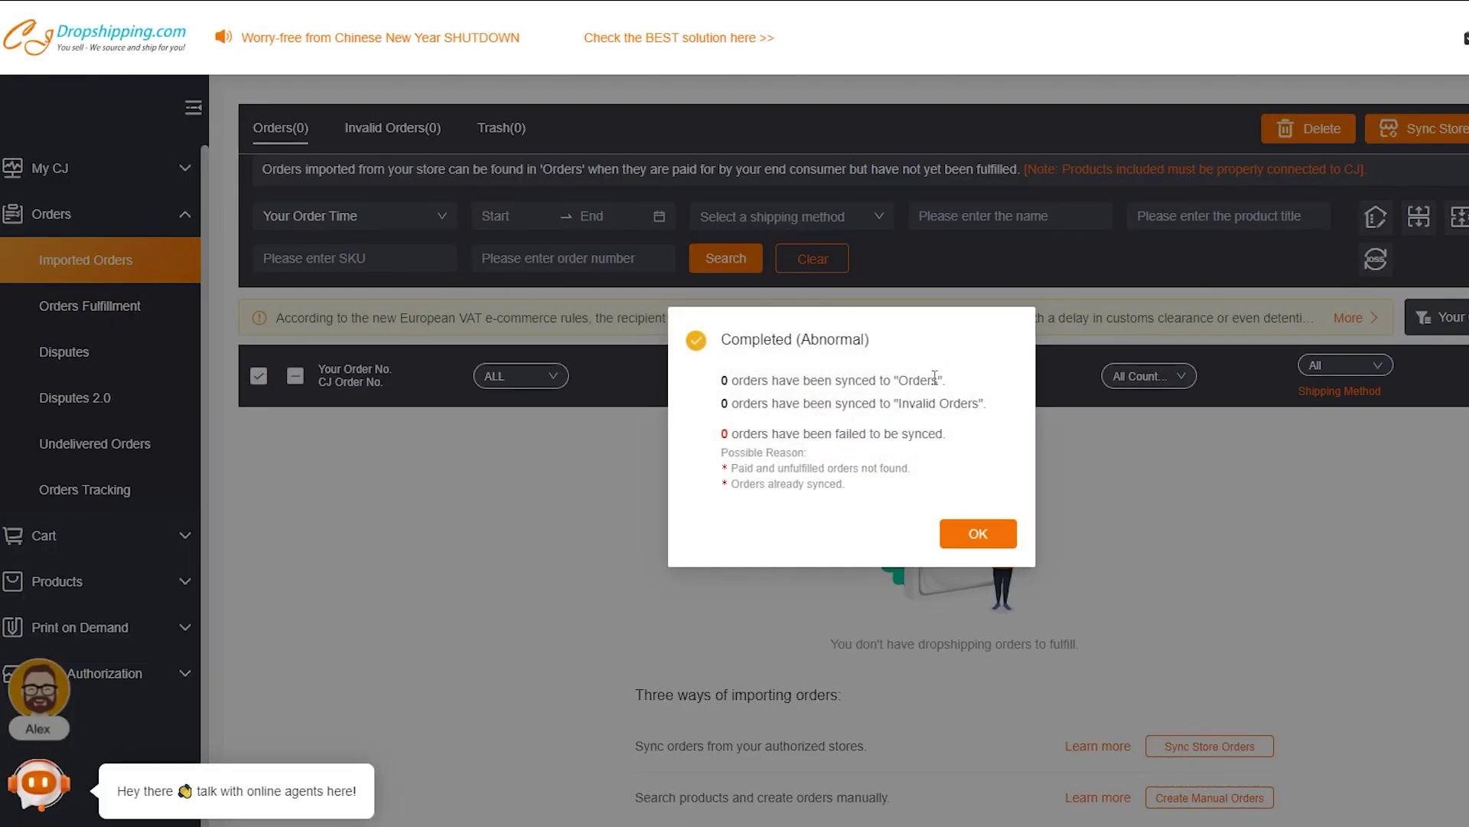
{"action": "left_click", "coordinate": [981, 532]}
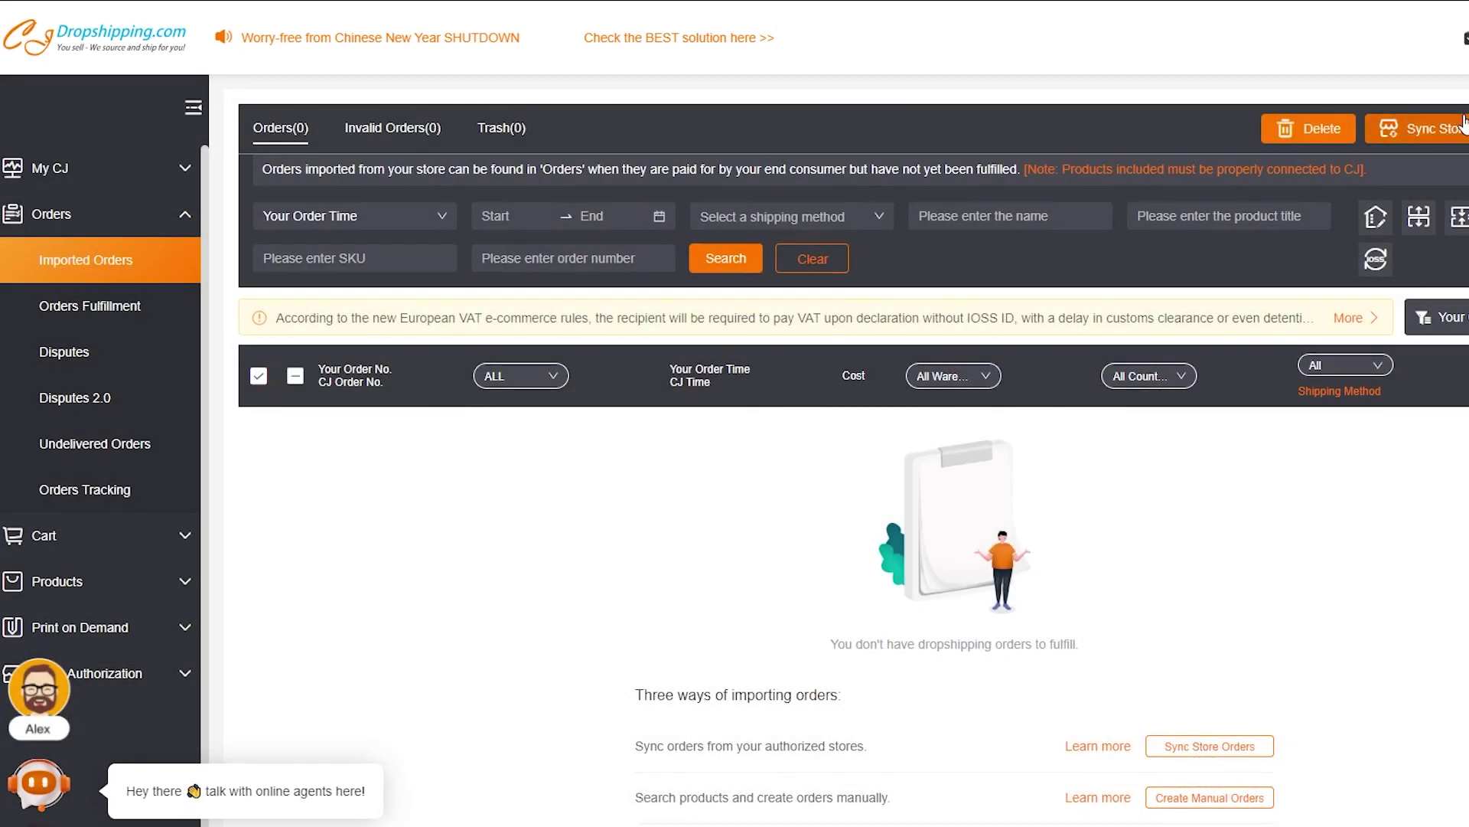